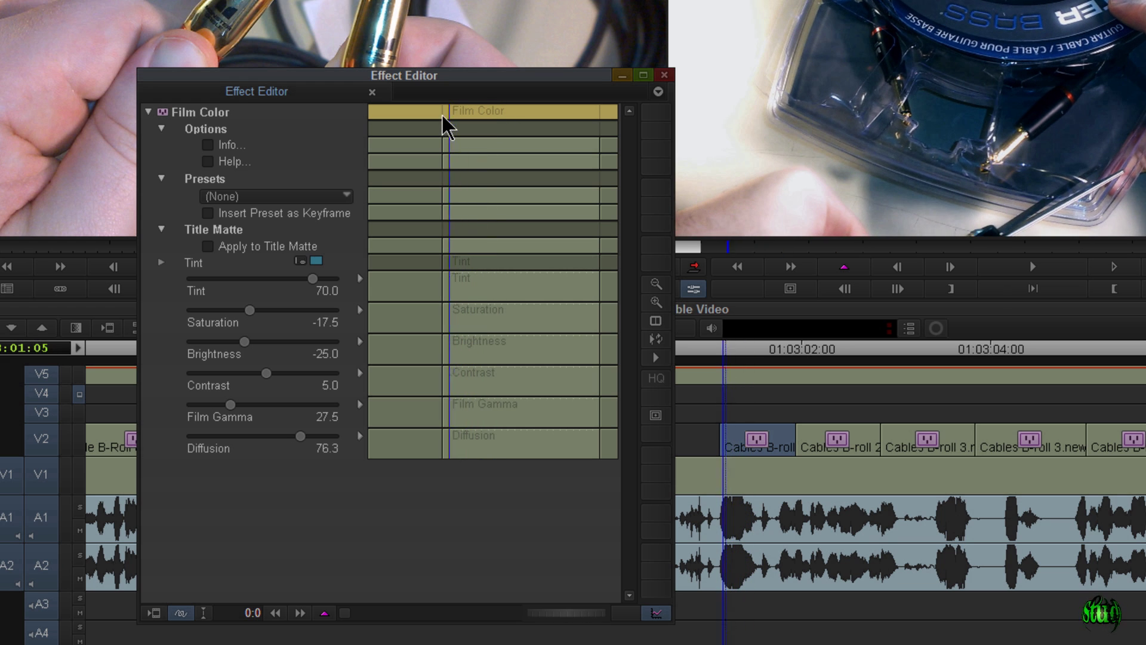
- Dismiss the Film Color preset list without choosing one and close the effect settings
click(313, 198)
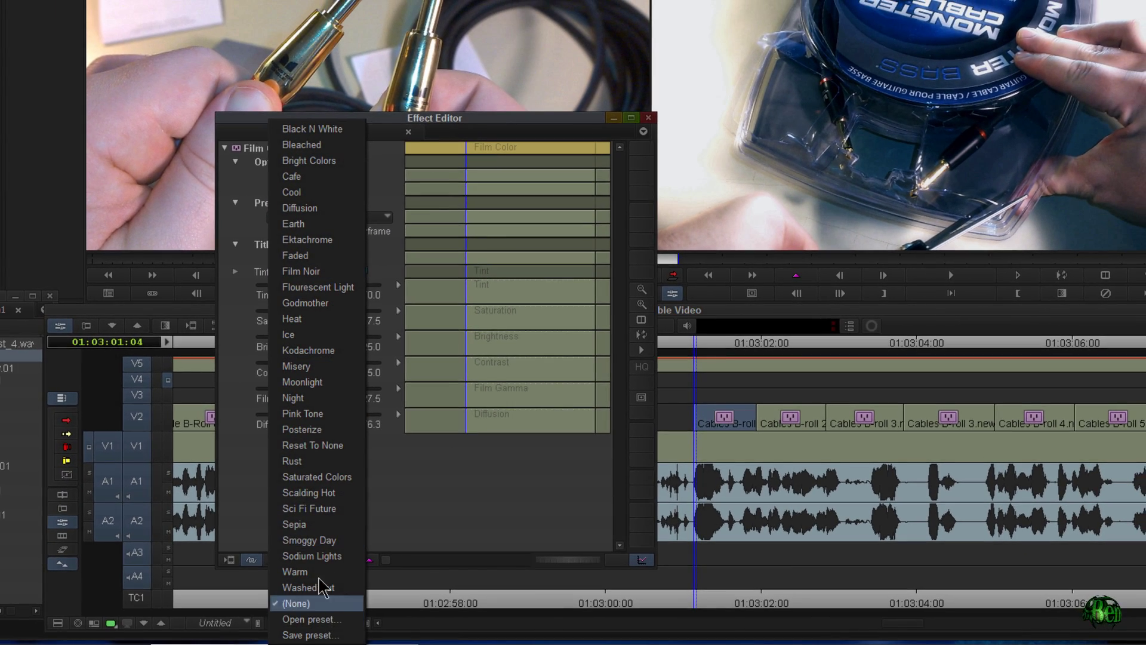
click(388, 161)
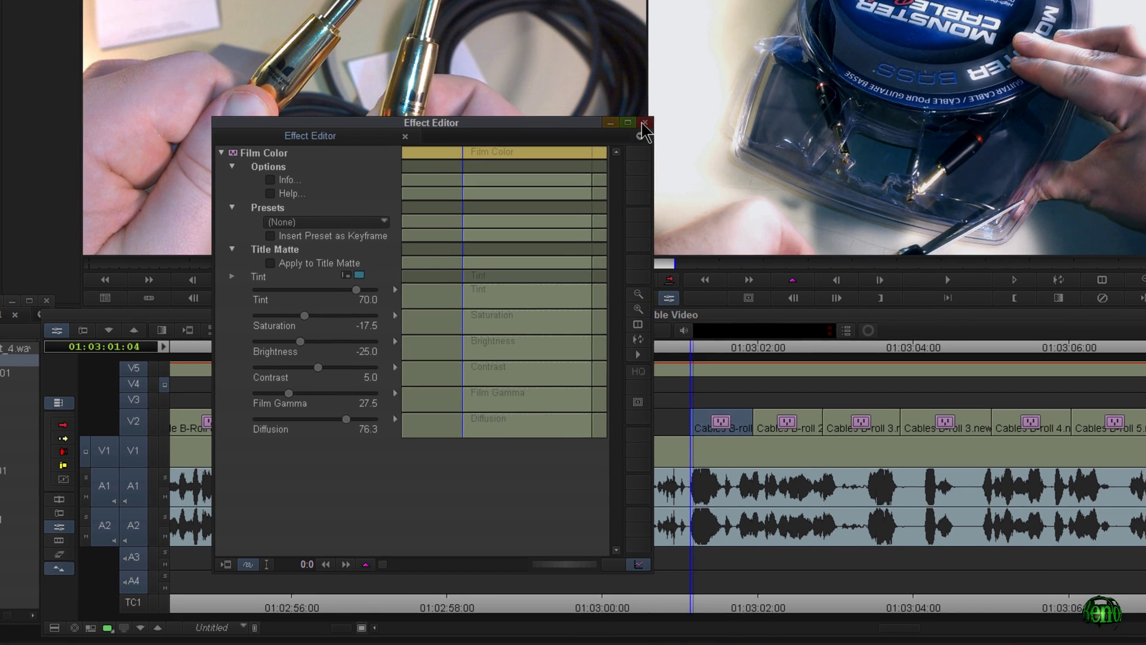
click(648, 118)
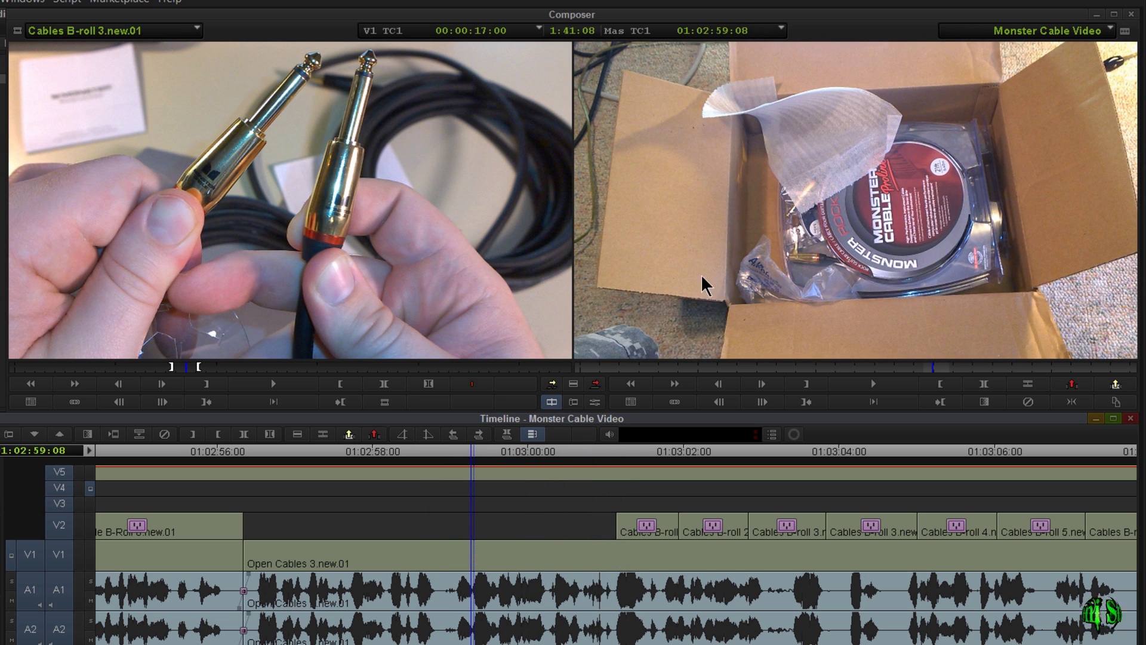
- Zoom the timeline out and review the effect from 01:03:00 through the box and coiled cables shots
drag(477, 454, 660, 457)
key(ctrl+[)
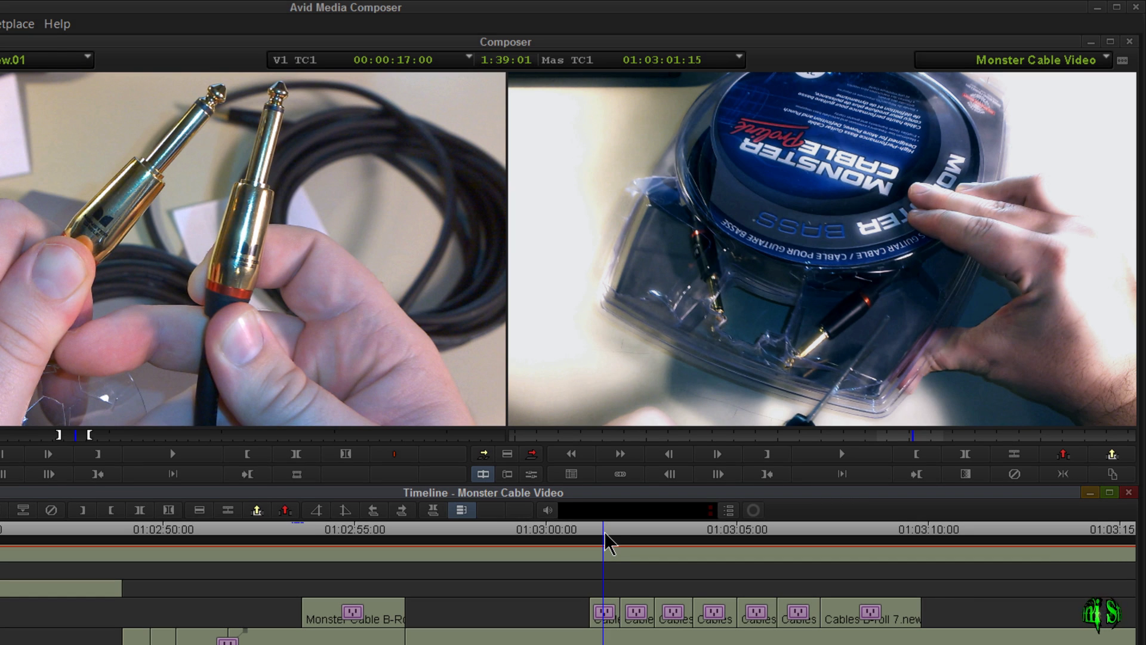
mouse_move(603, 531)
mouse_down()
mouse_move(632, 533)
mouse_move(611, 532)
mouse_up()
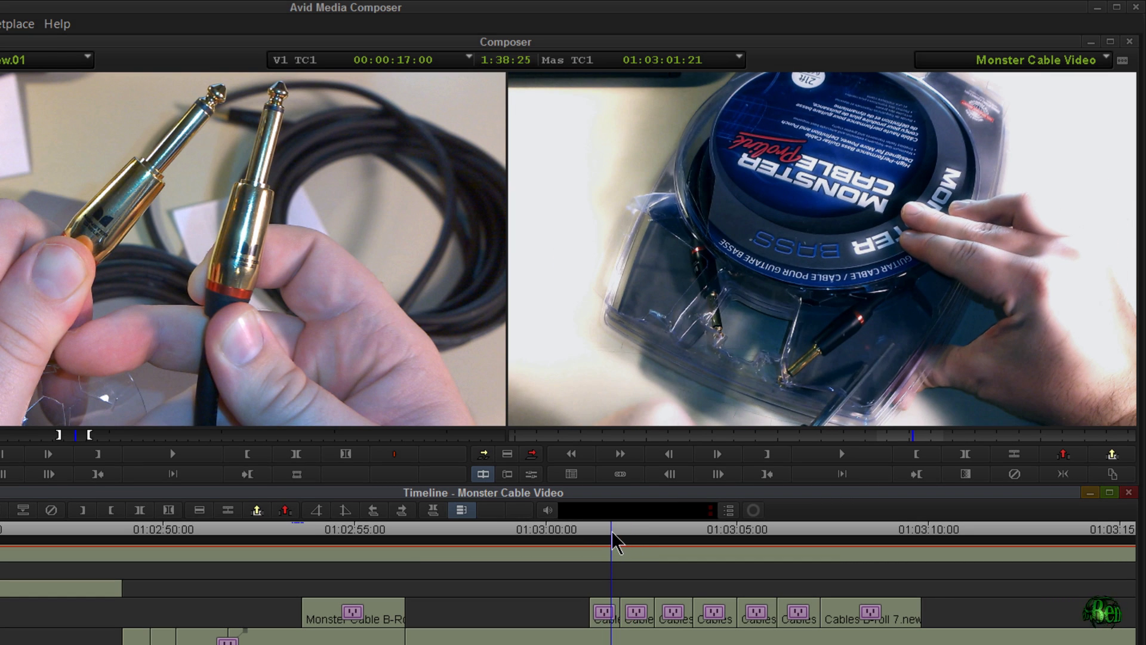
drag(611, 531, 568, 546)
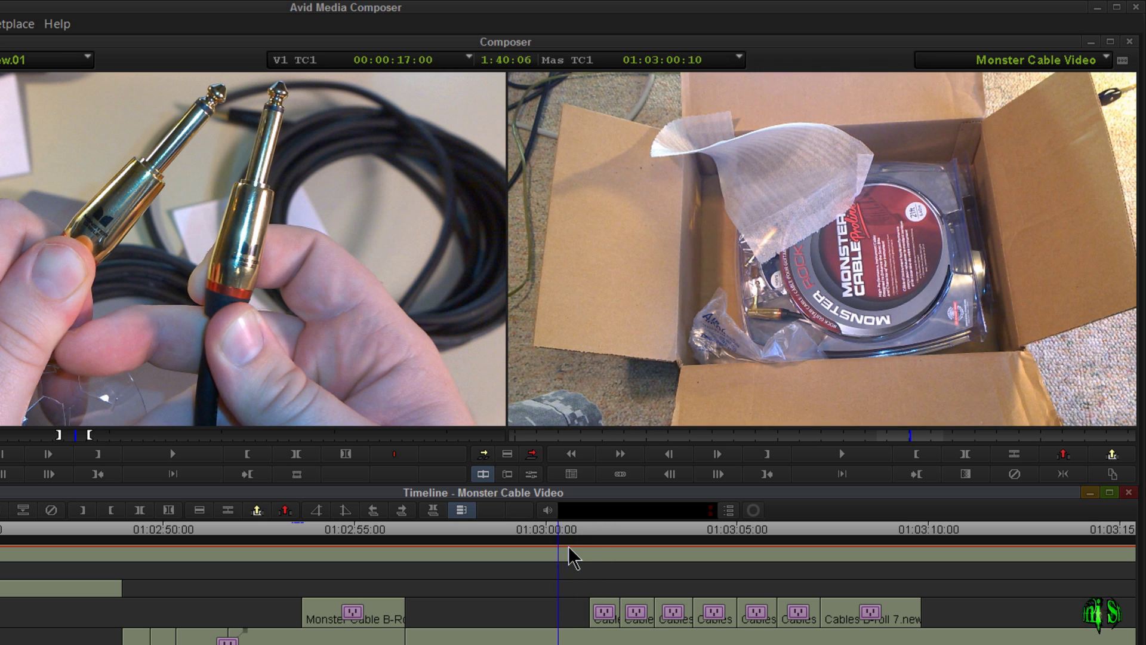
key(space)
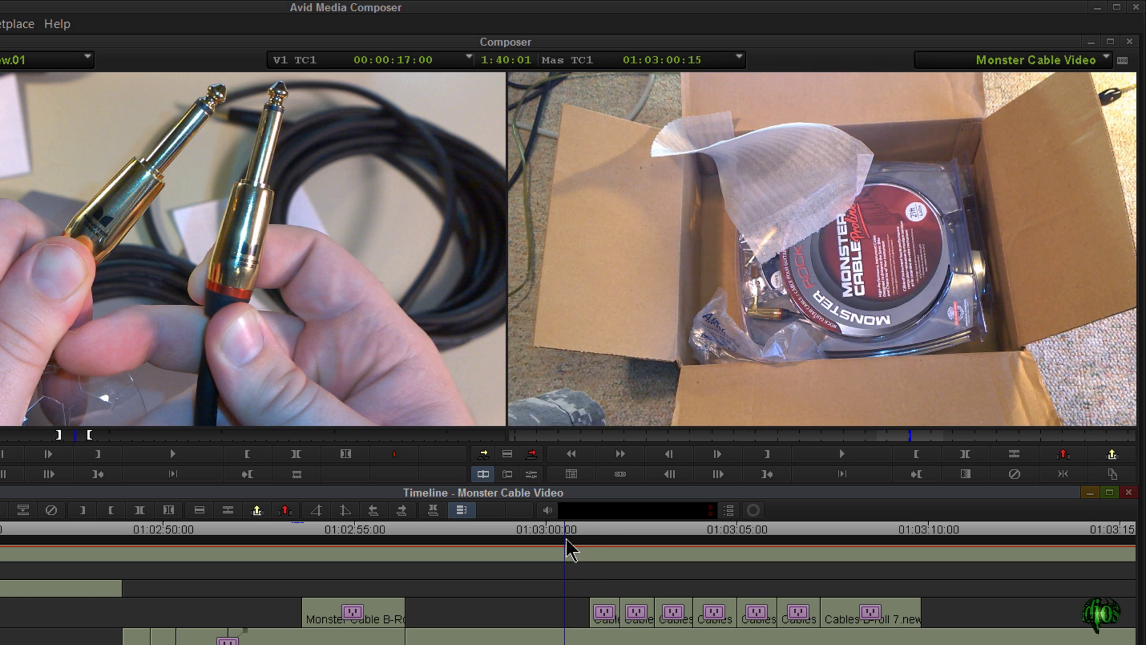
drag(668, 535, 953, 532)
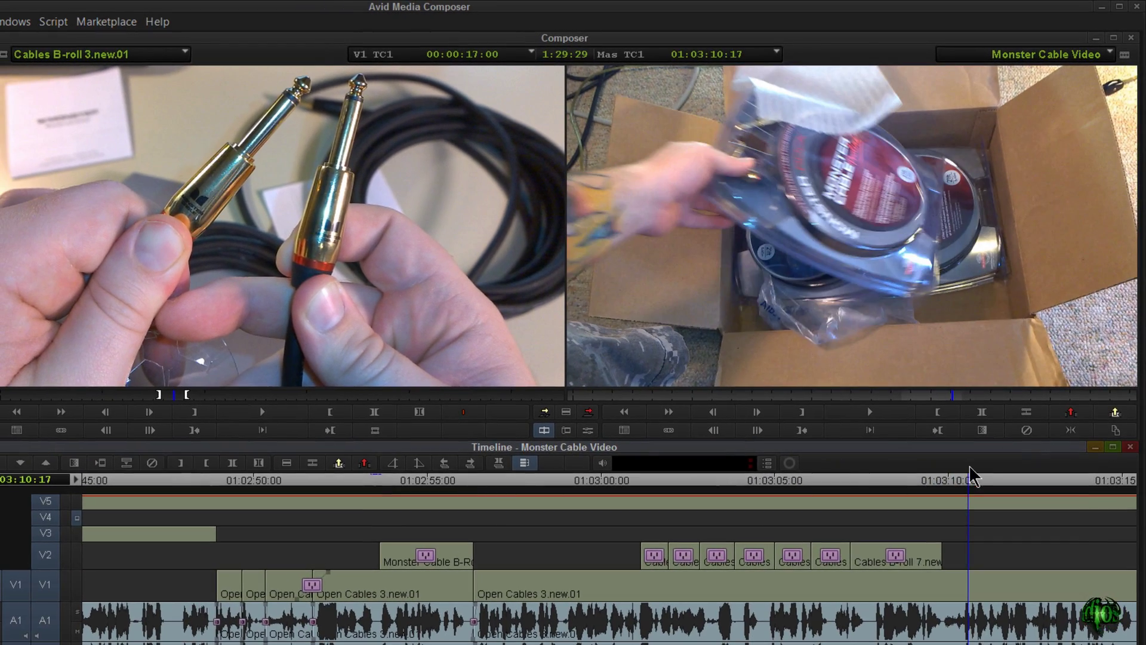
- Scrub back through the Monster Cable package shot, then play from about 01:03:03
click(862, 504)
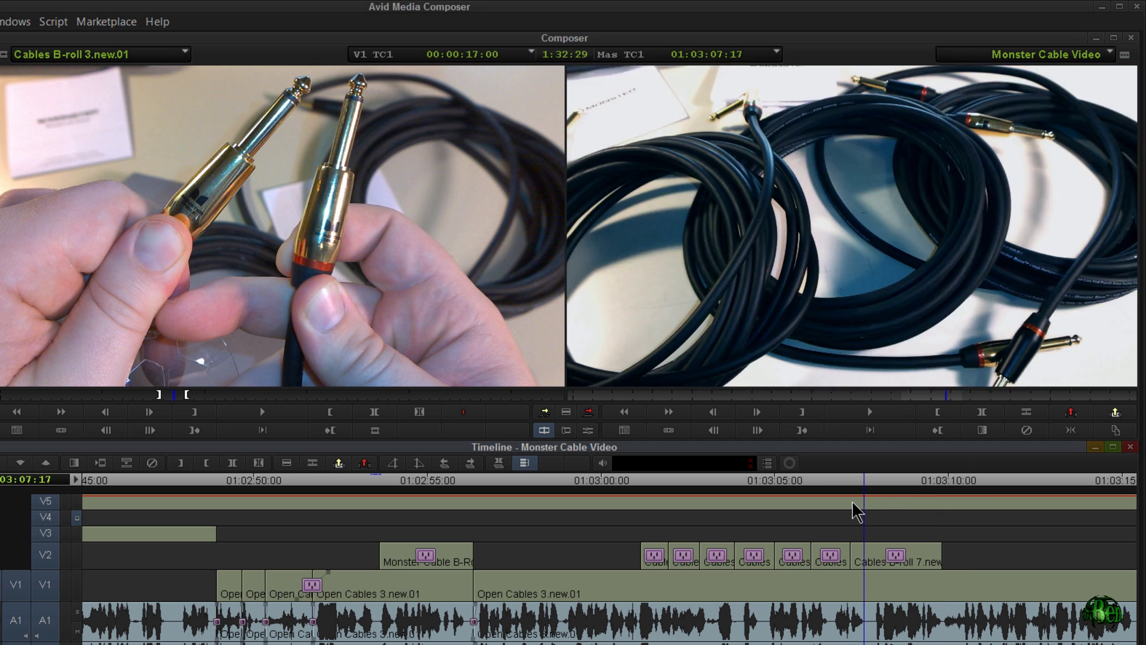
drag(852, 501, 657, 515)
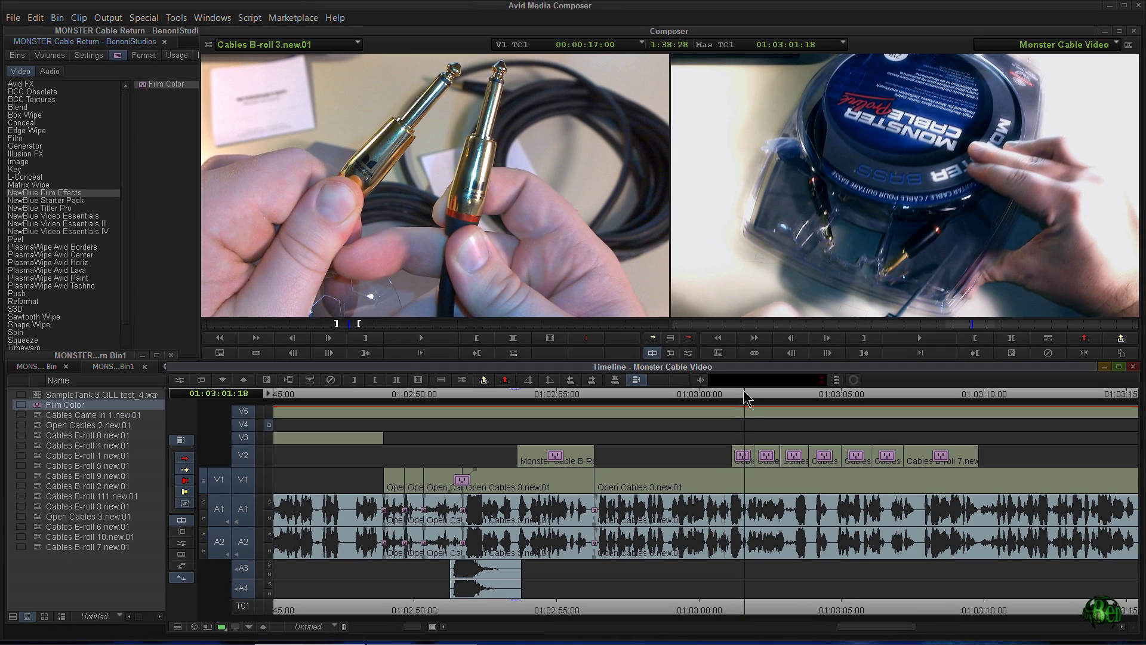
drag(746, 399, 766, 400)
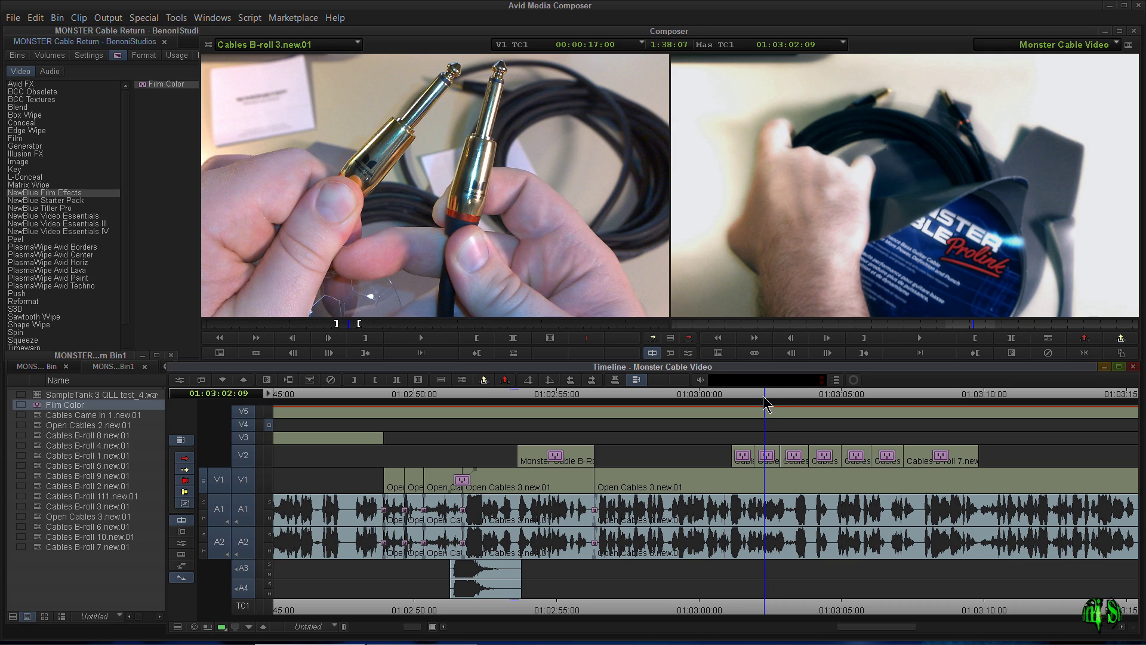
mouse_move(766, 403)
mouse_down()
mouse_move(750, 410)
mouse_move(741, 392)
mouse_move(762, 397)
mouse_up()
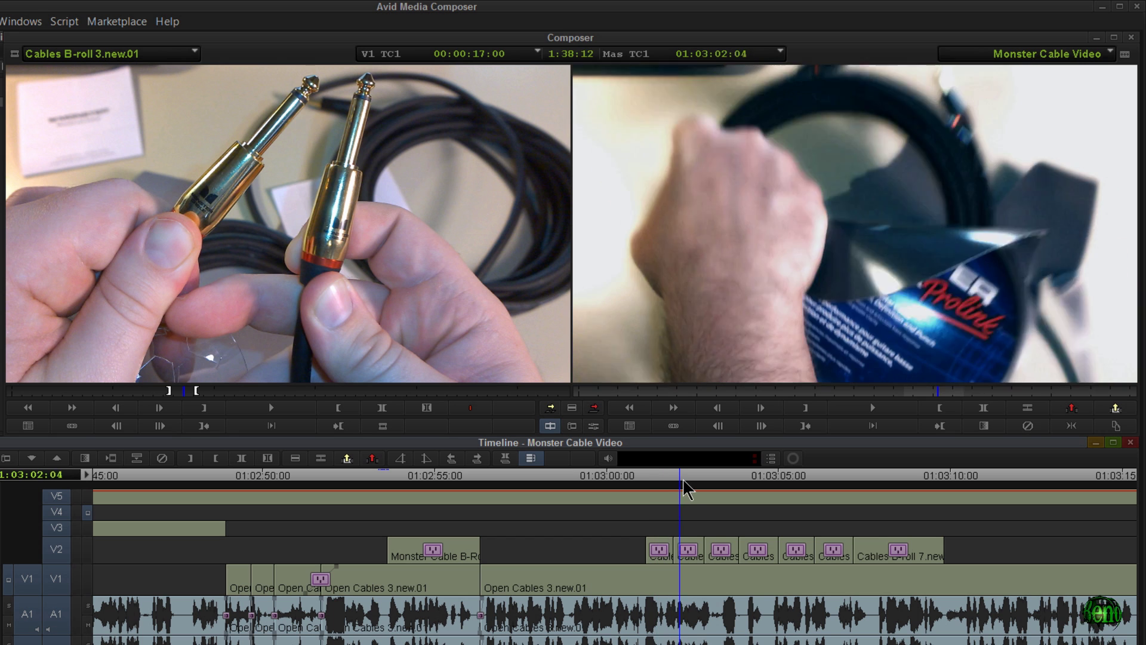
drag(683, 479, 590, 478)
key(space)
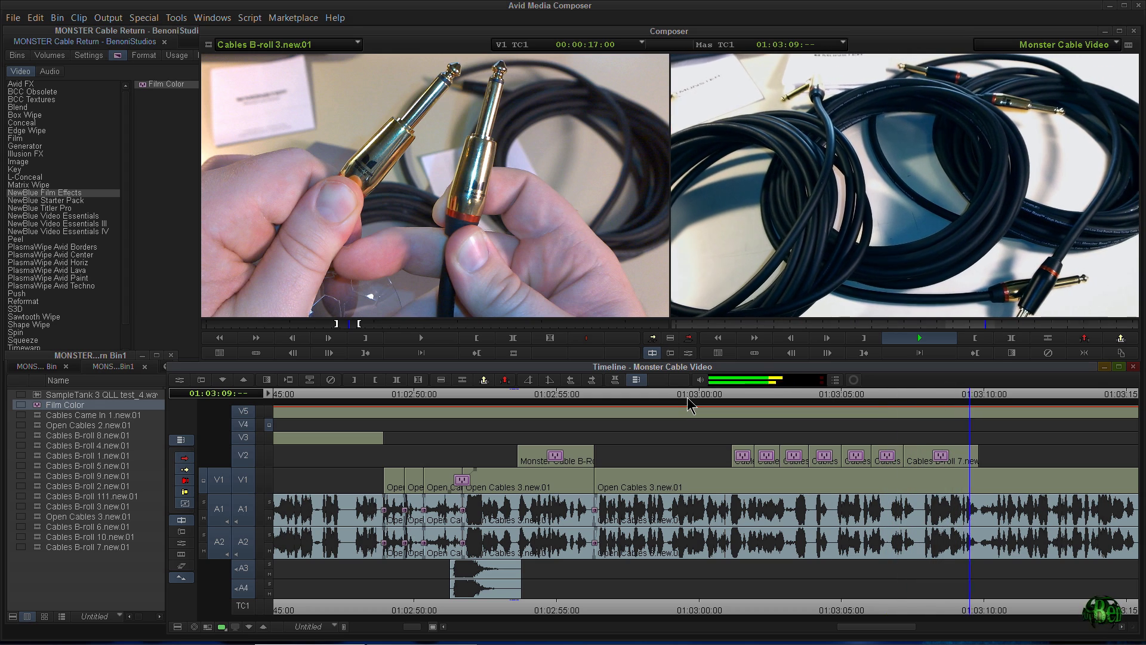
key(space)
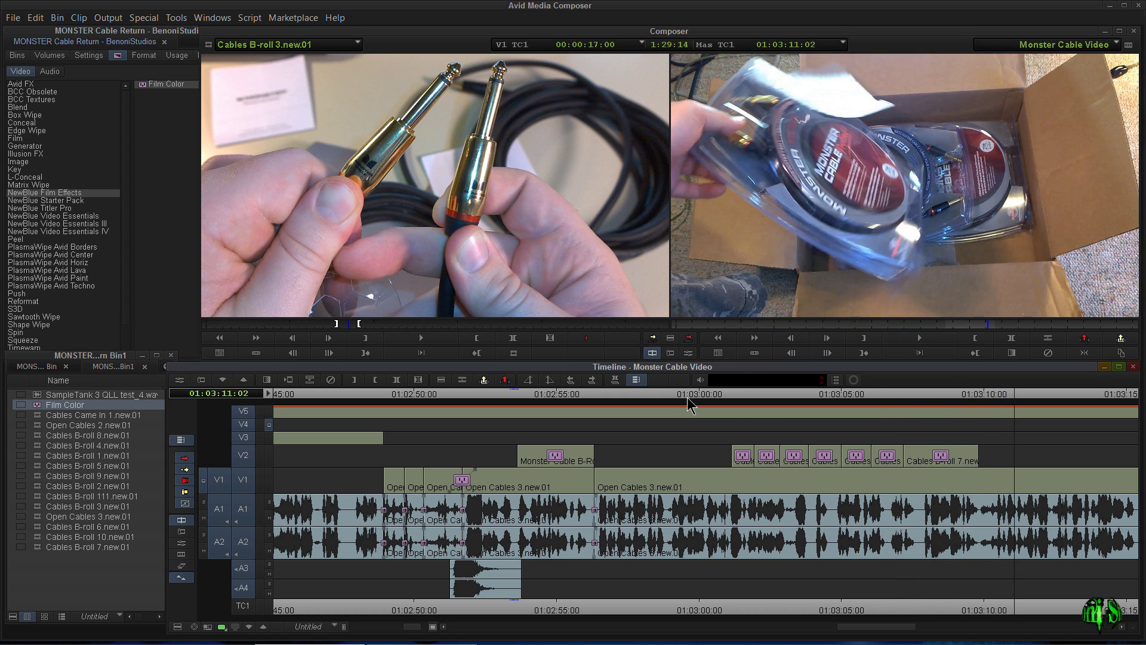
drag(1013, 403, 914, 425)
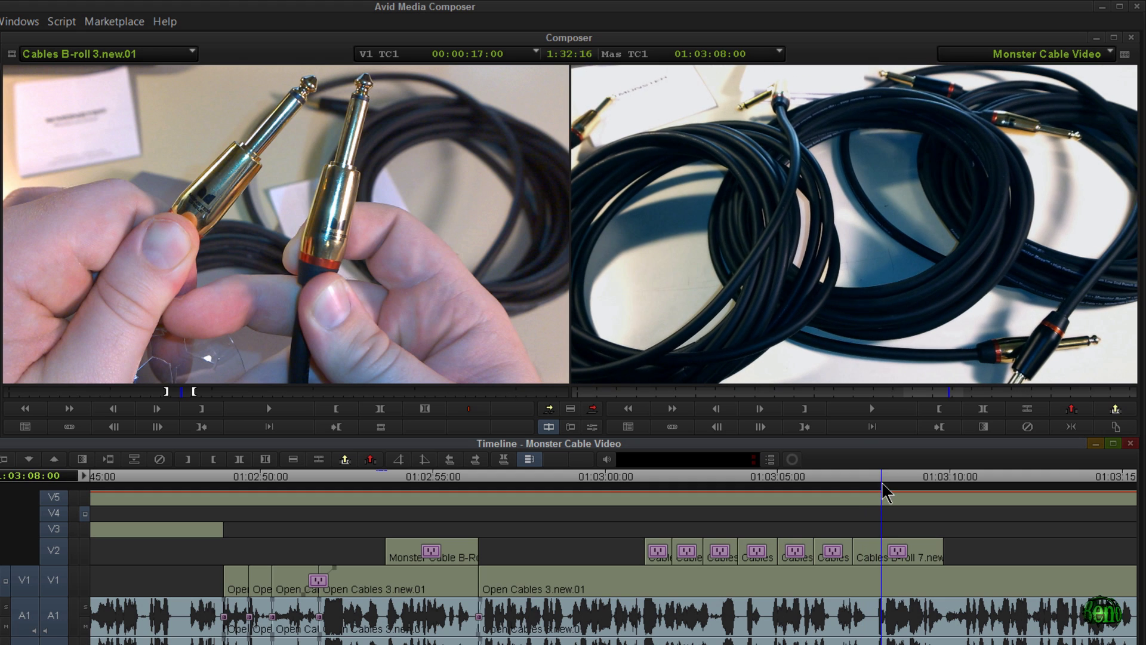
drag(885, 493, 1014, 480)
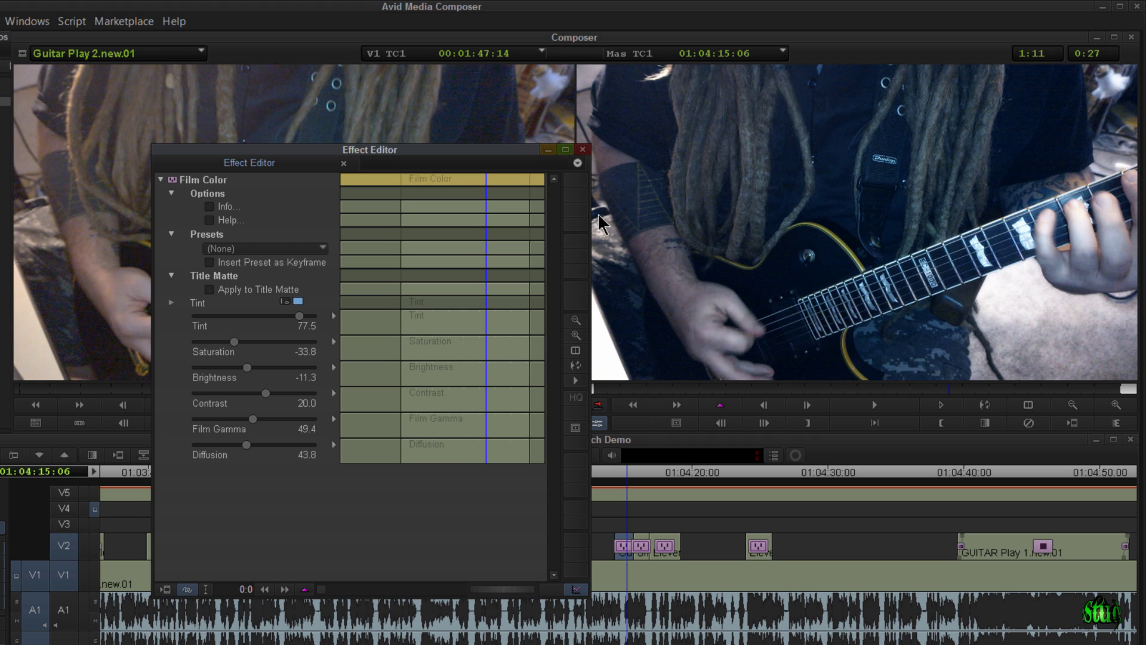
- Close the guitar clip's Film Color settings and scrub frames around 01:04:15 in the monitors
click(584, 149)
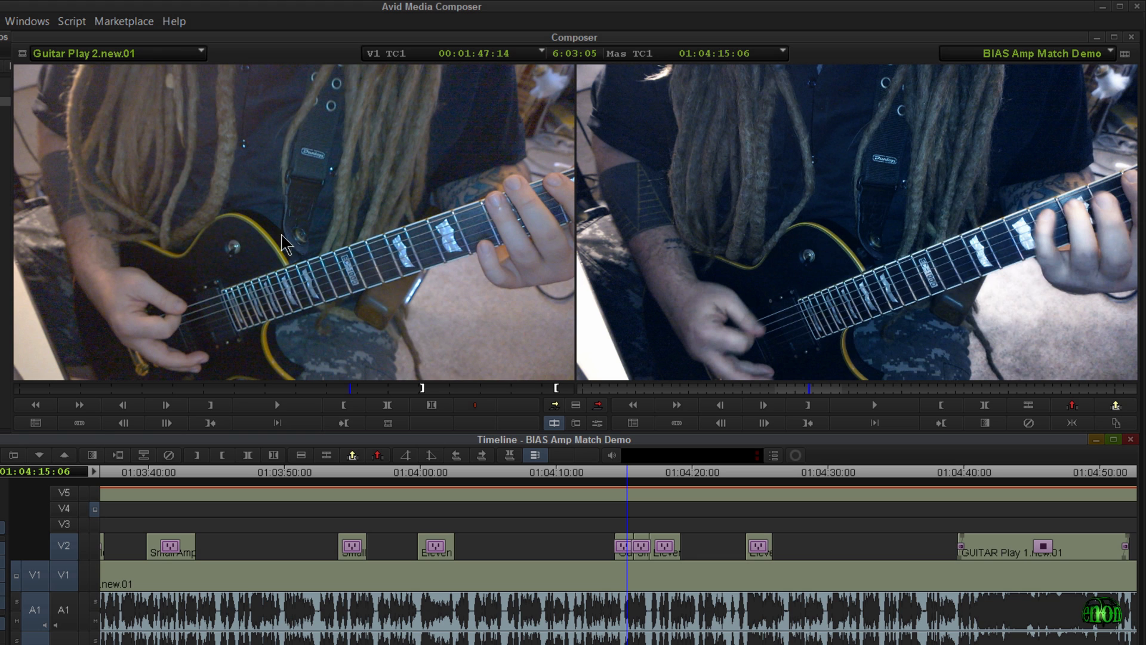
click(349, 392)
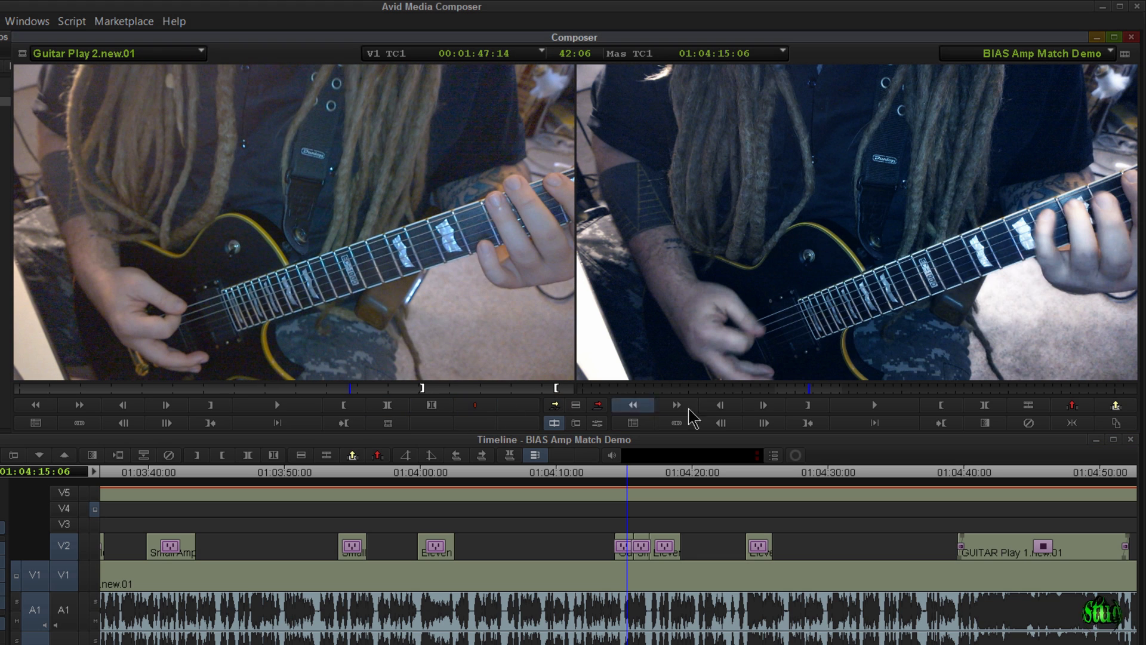
drag(628, 489, 647, 483)
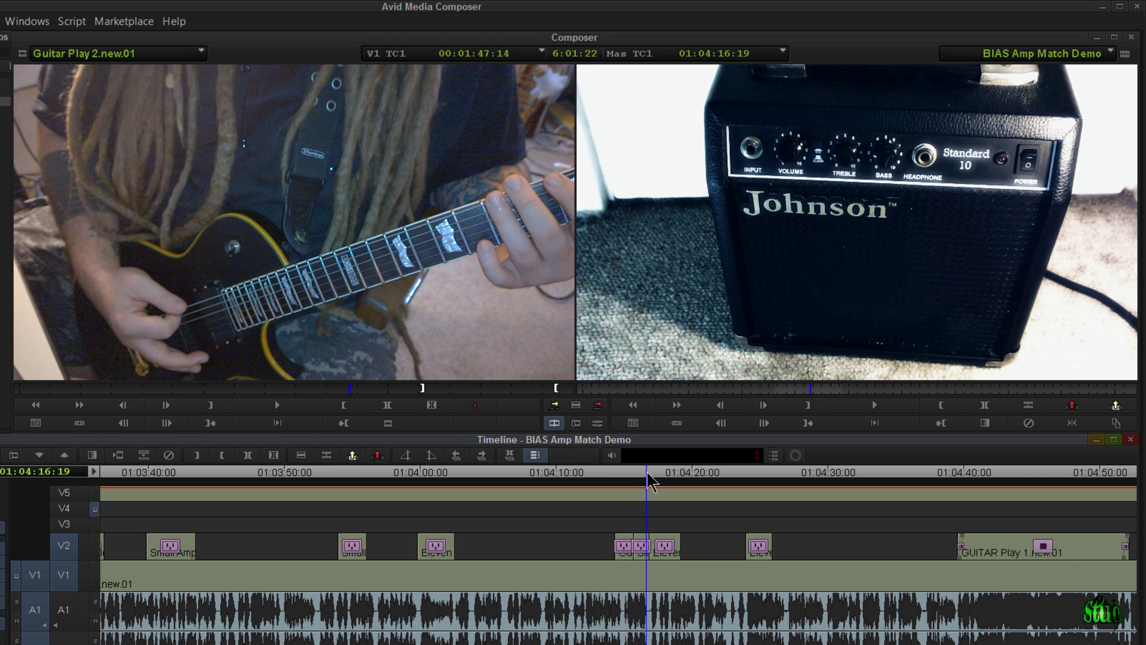
drag(649, 481, 624, 475)
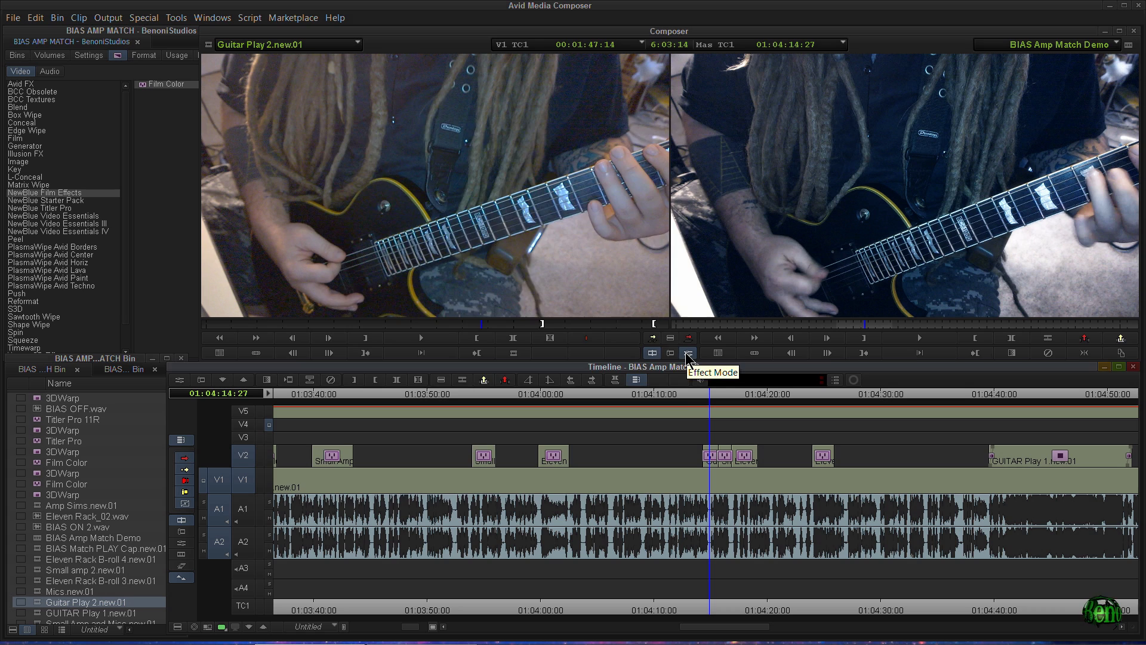
- Reopen the guitar clip's Film Color settings, apply Black N White, and lower Tint below zero
click(688, 352)
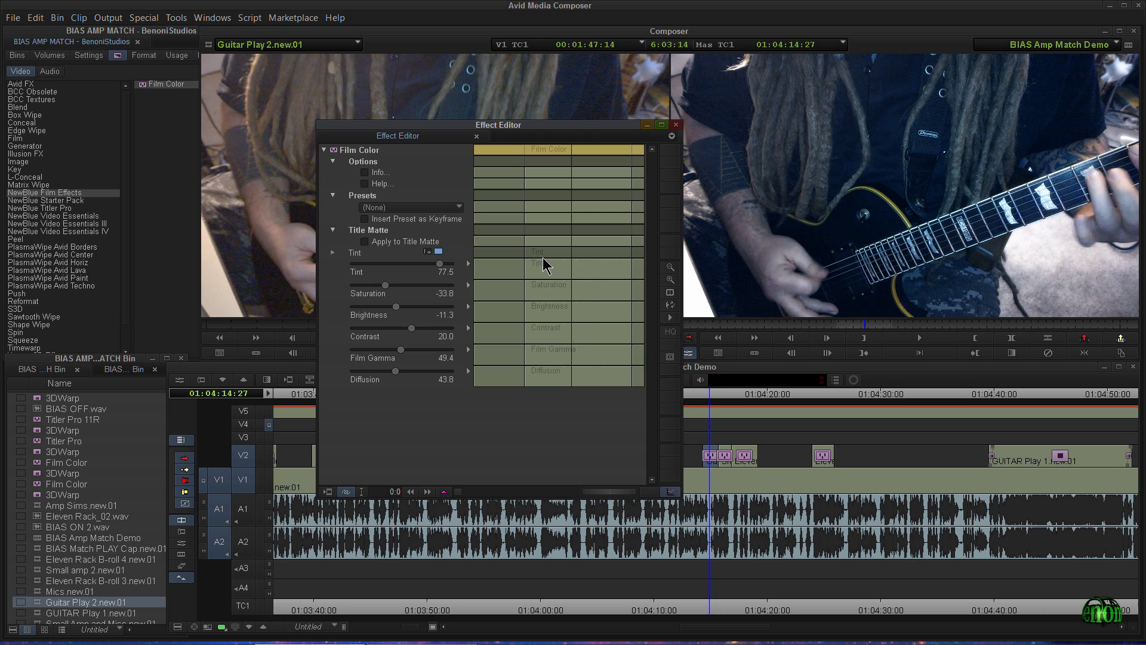
drag(522, 127, 549, 96)
click(374, 170)
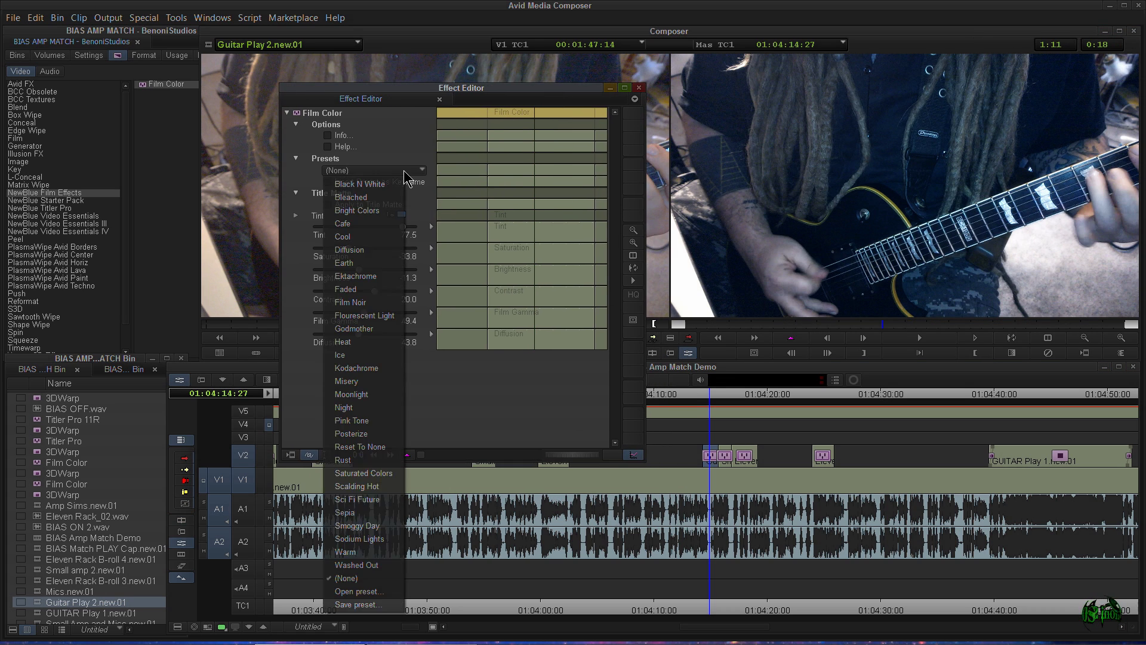
click(364, 188)
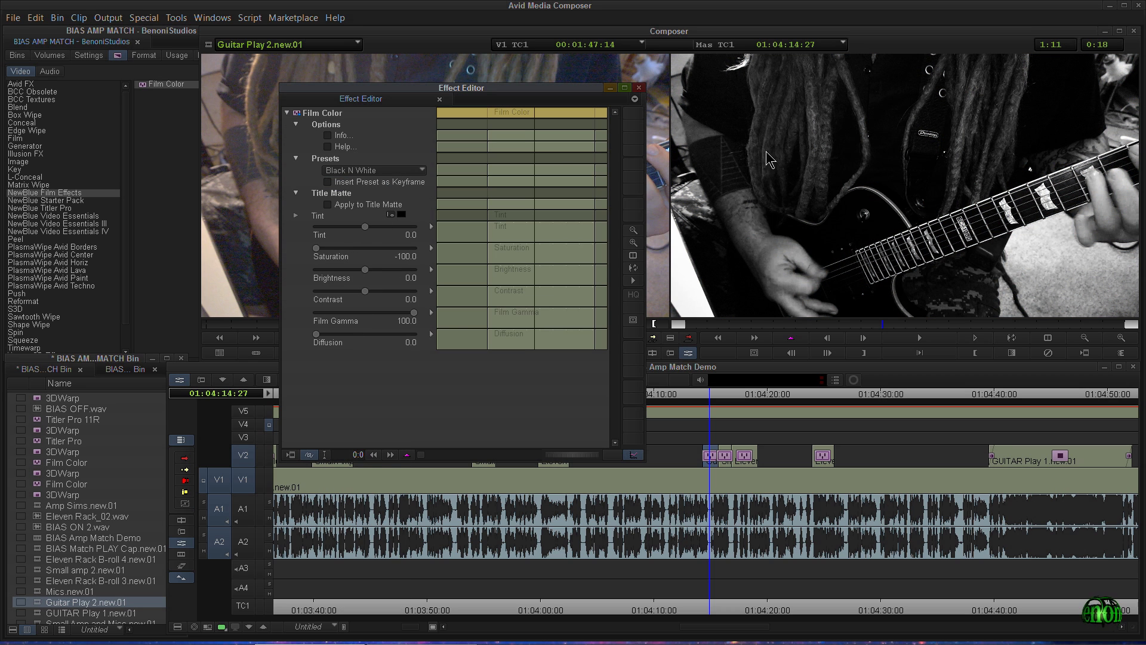
drag(354, 233, 364, 233)
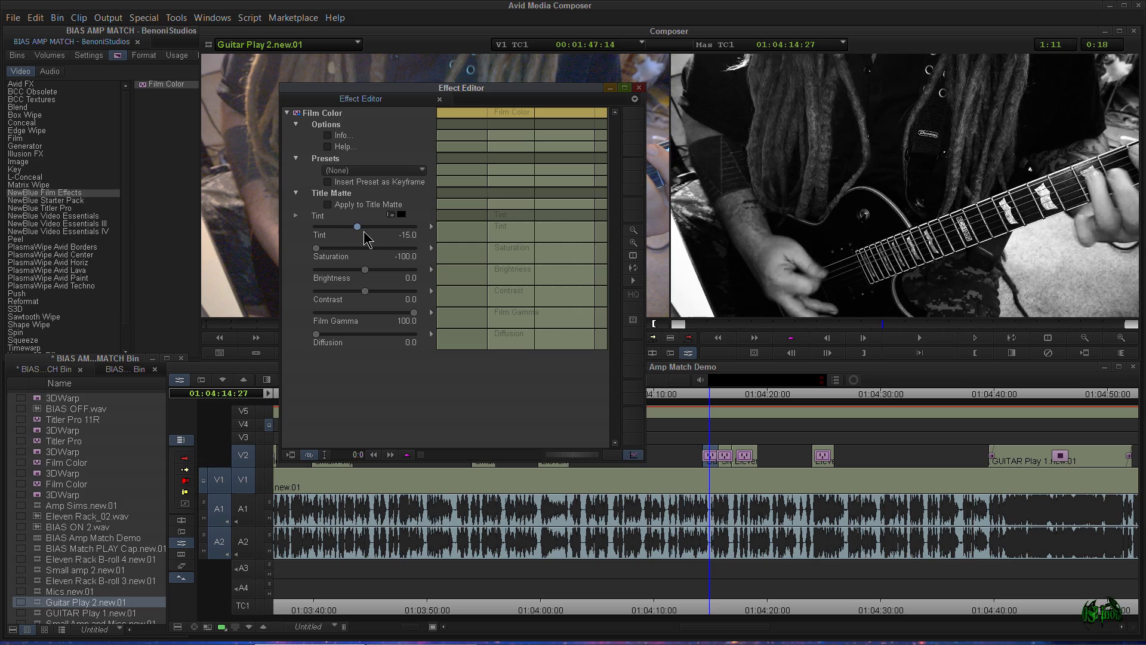
- Try the Bleached, Bright Colors and Cafe presets on the guitar clip
click(374, 170)
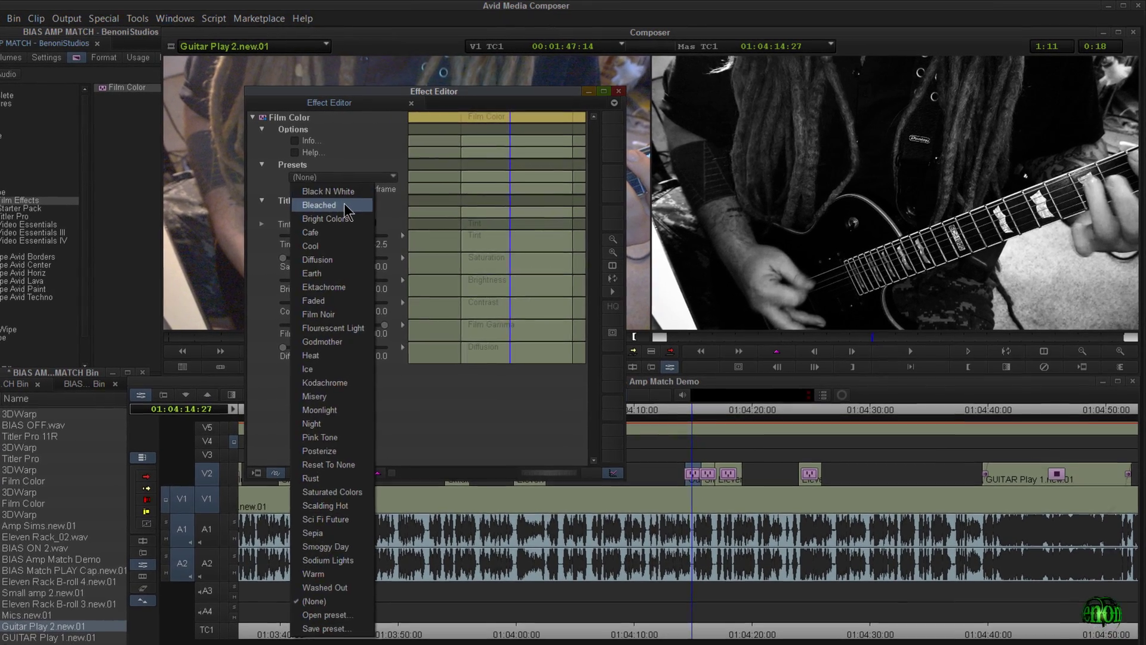
click(376, 198)
click(353, 177)
click(362, 188)
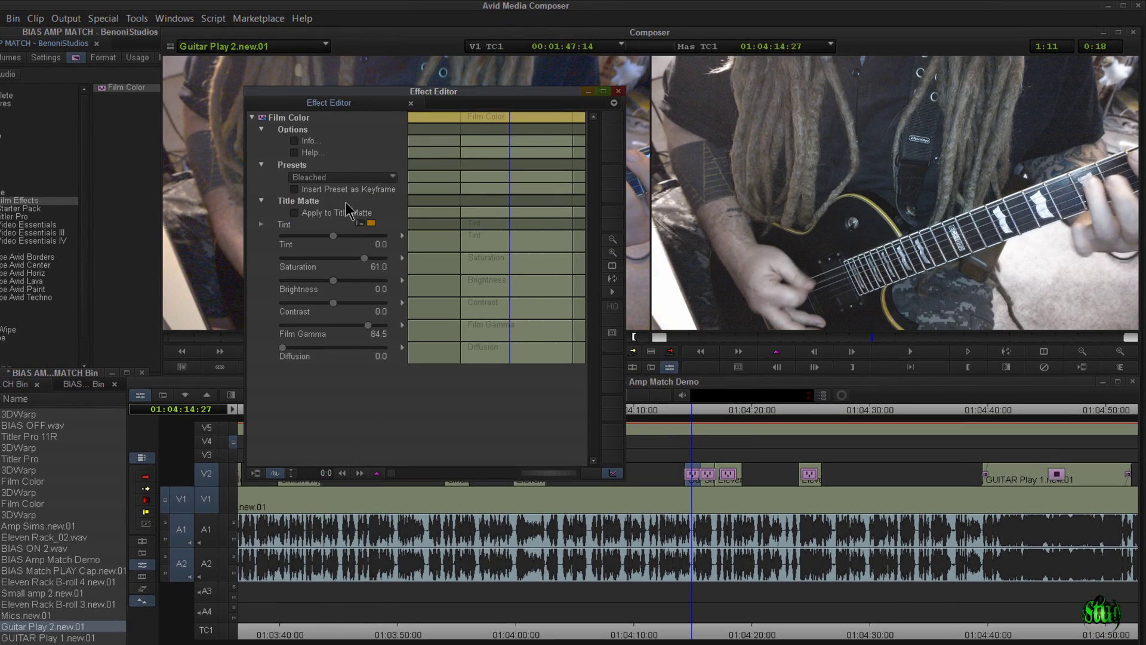
click(362, 178)
click(358, 233)
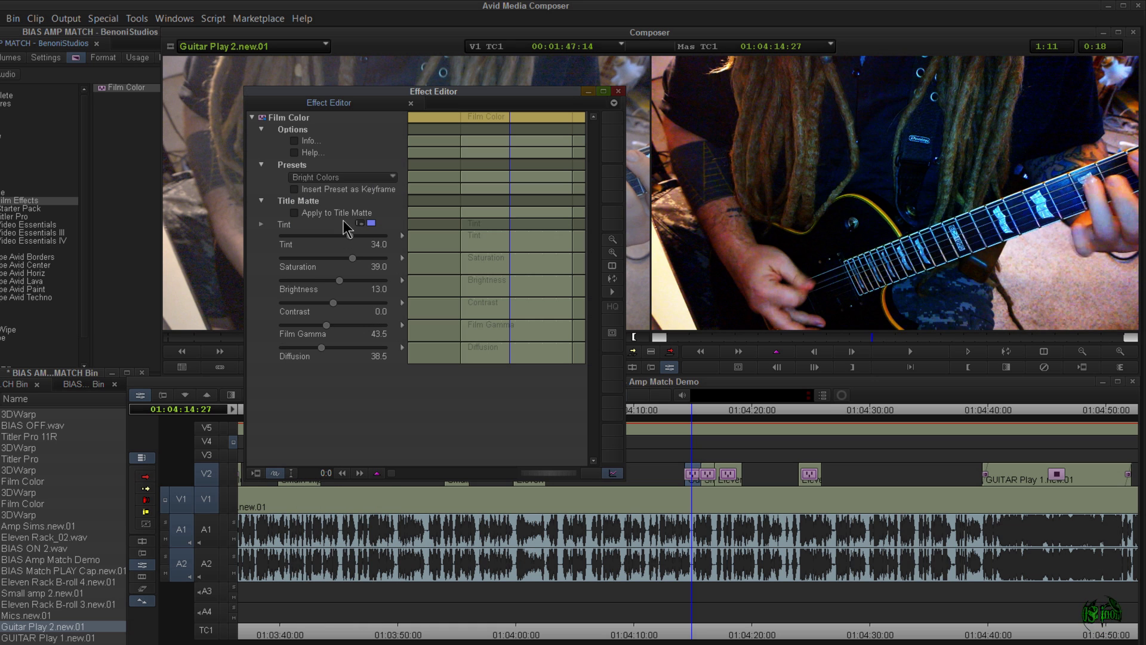
- Try the Cool preset, then apply Diffusion and reduce its amount to about 60
click(363, 181)
click(335, 244)
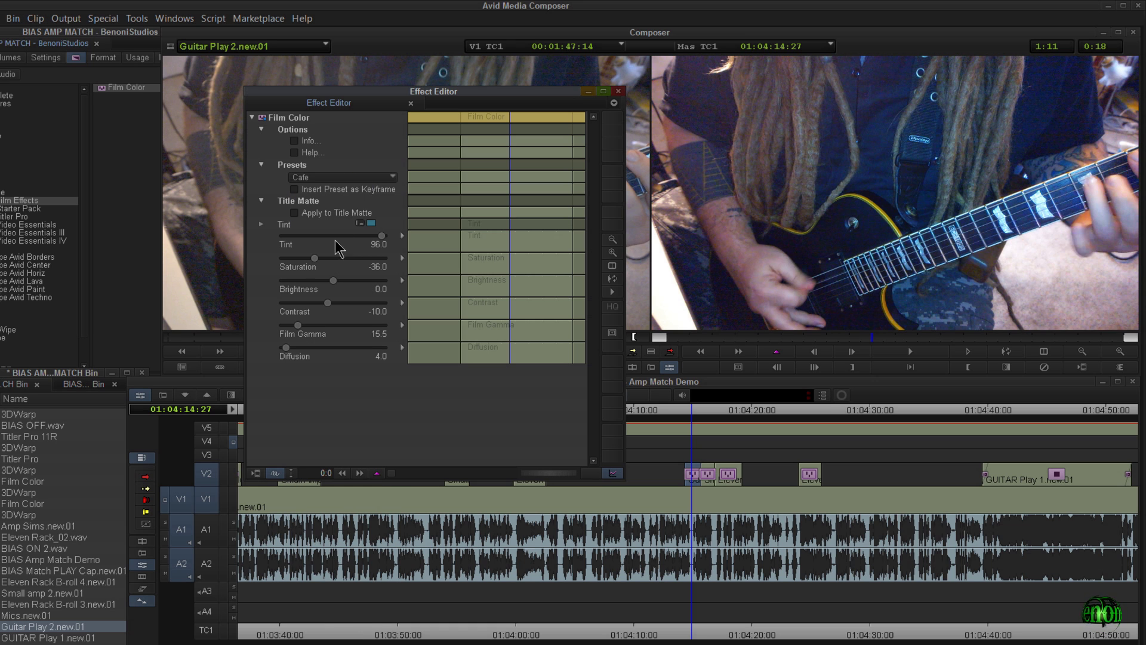
click(374, 176)
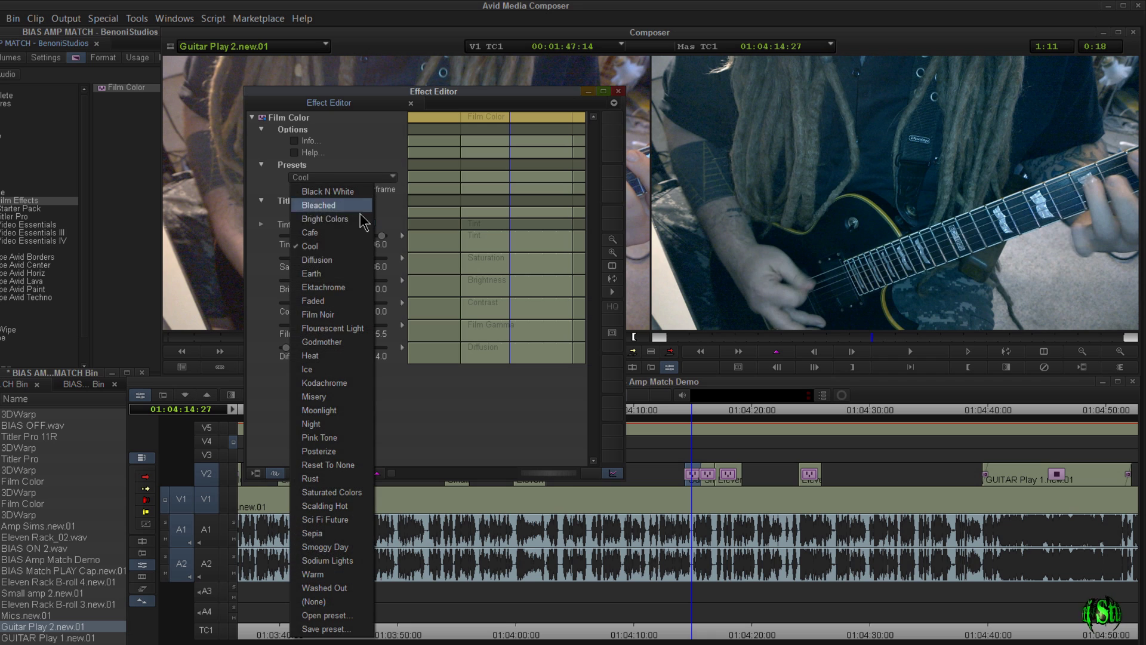
click(339, 263)
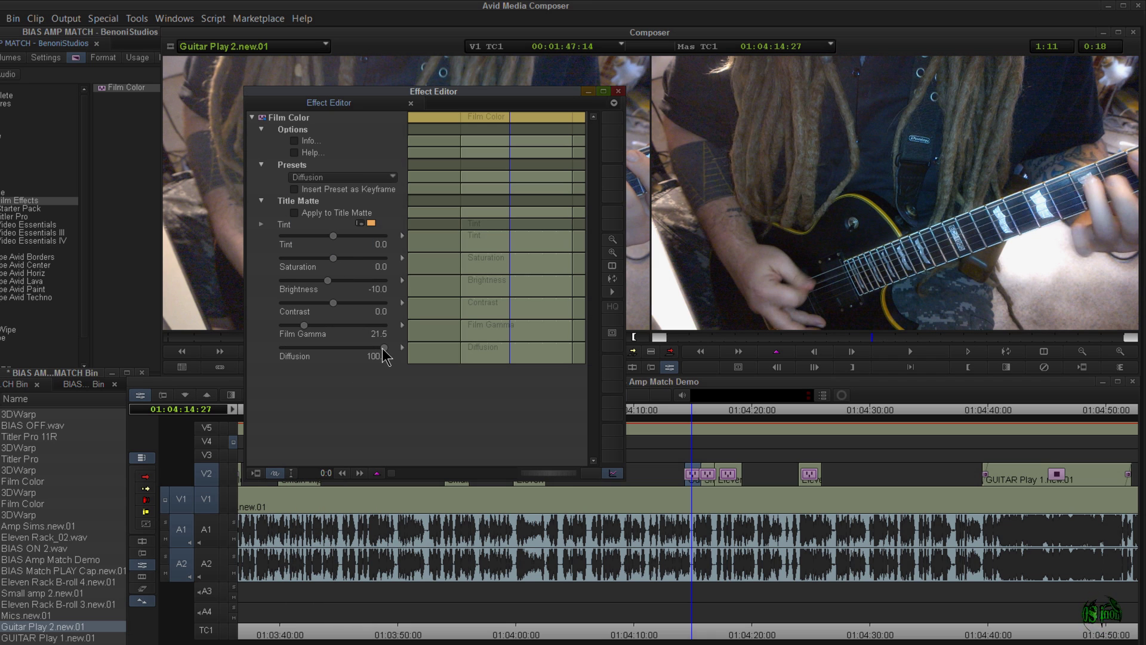
click(344, 349)
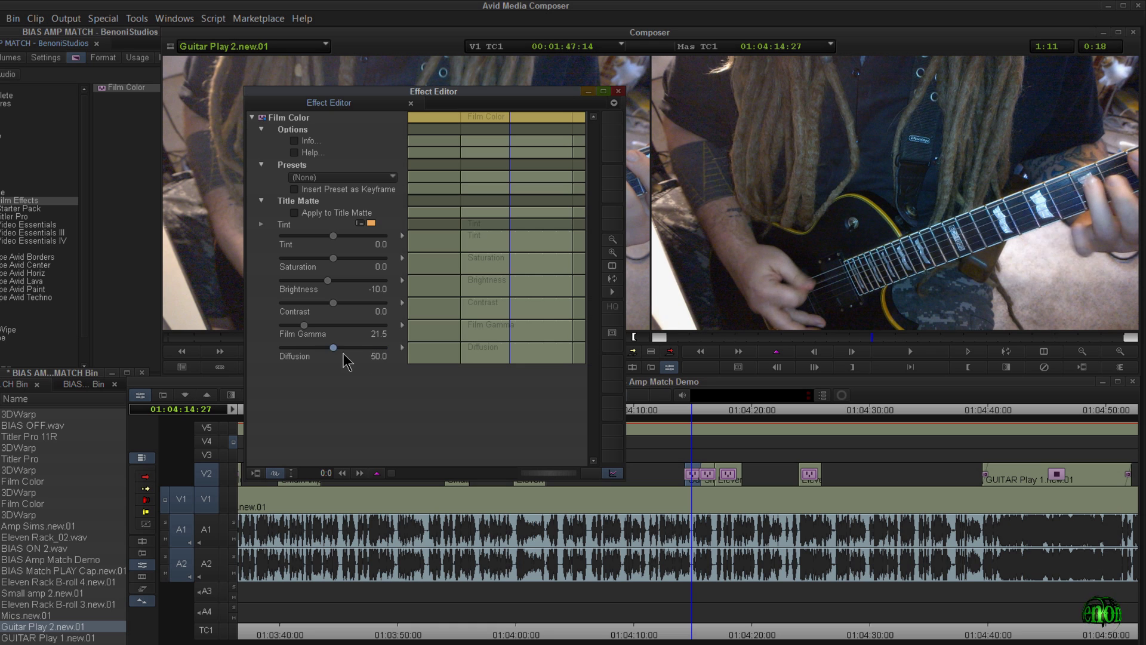
- Change the Film Color tint colour to green in the Select Color dialog
click(360, 224)
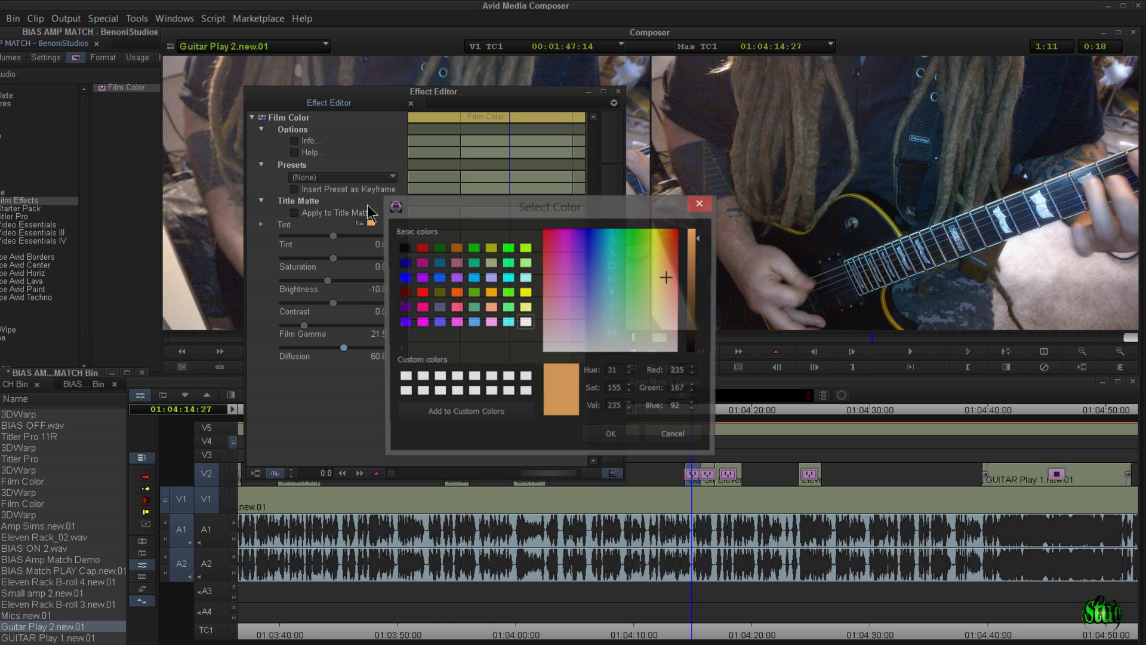
click(508, 247)
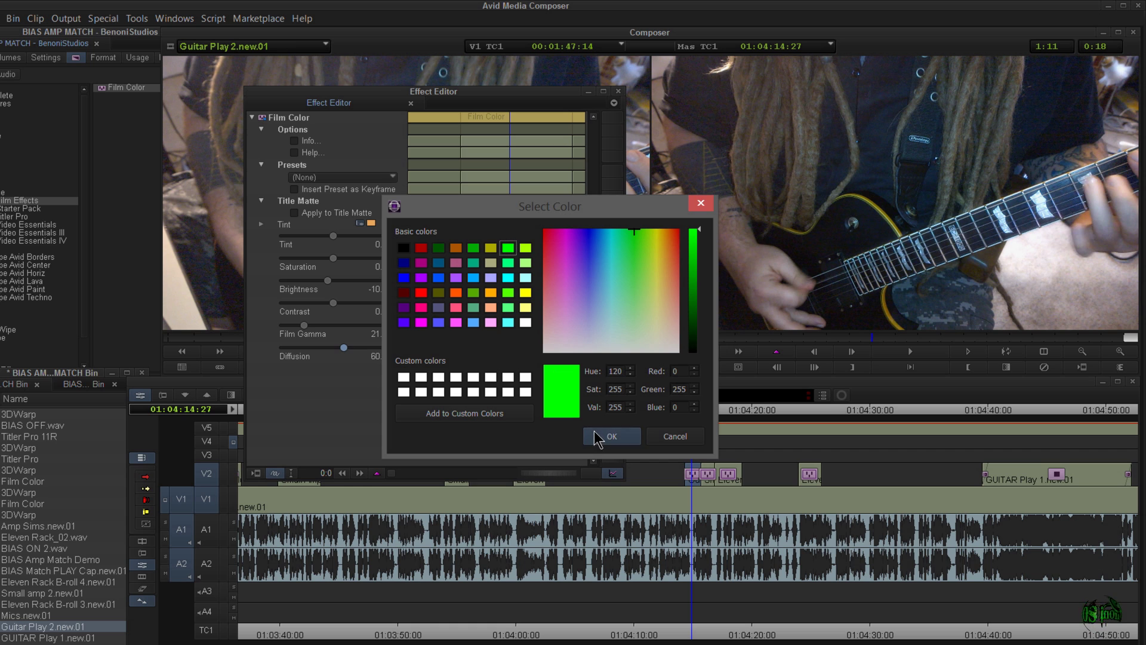
click(610, 435)
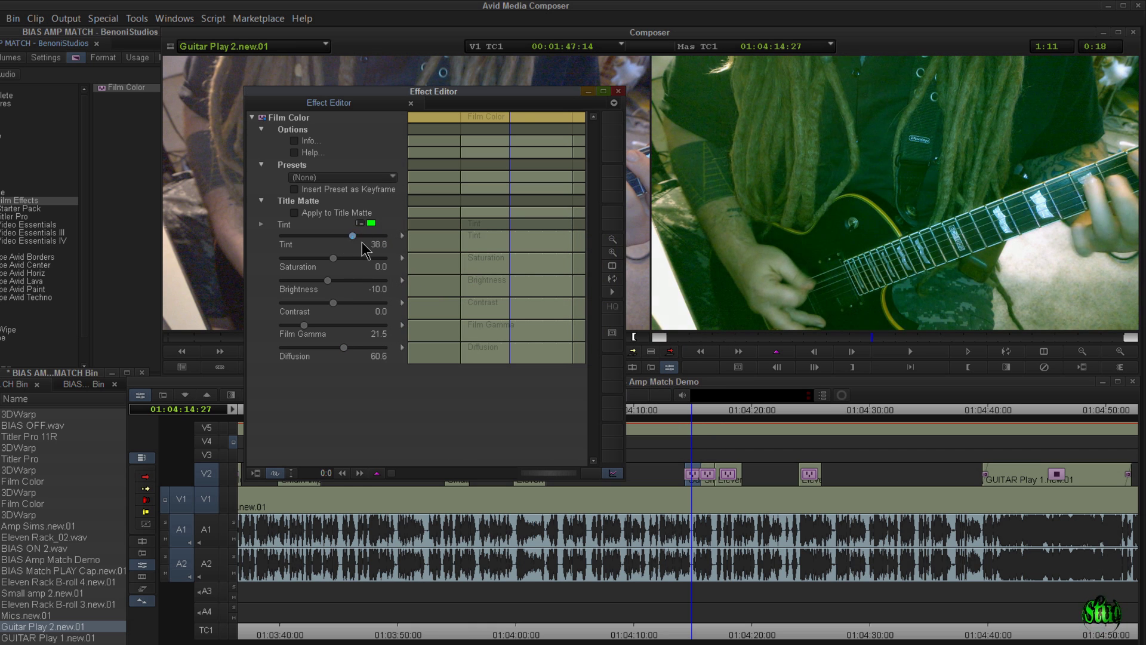
- Try the Moonlight, Film Noir, Misery and Kodachrome presets, raising diffusion on Kodachrome
click(367, 178)
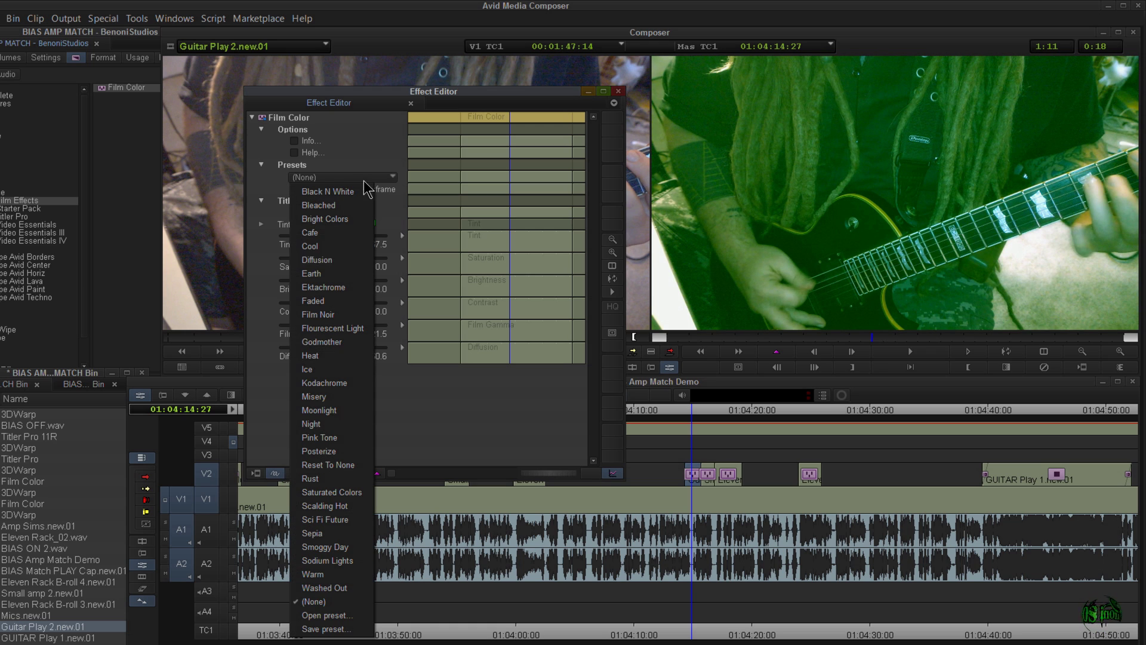
click(343, 414)
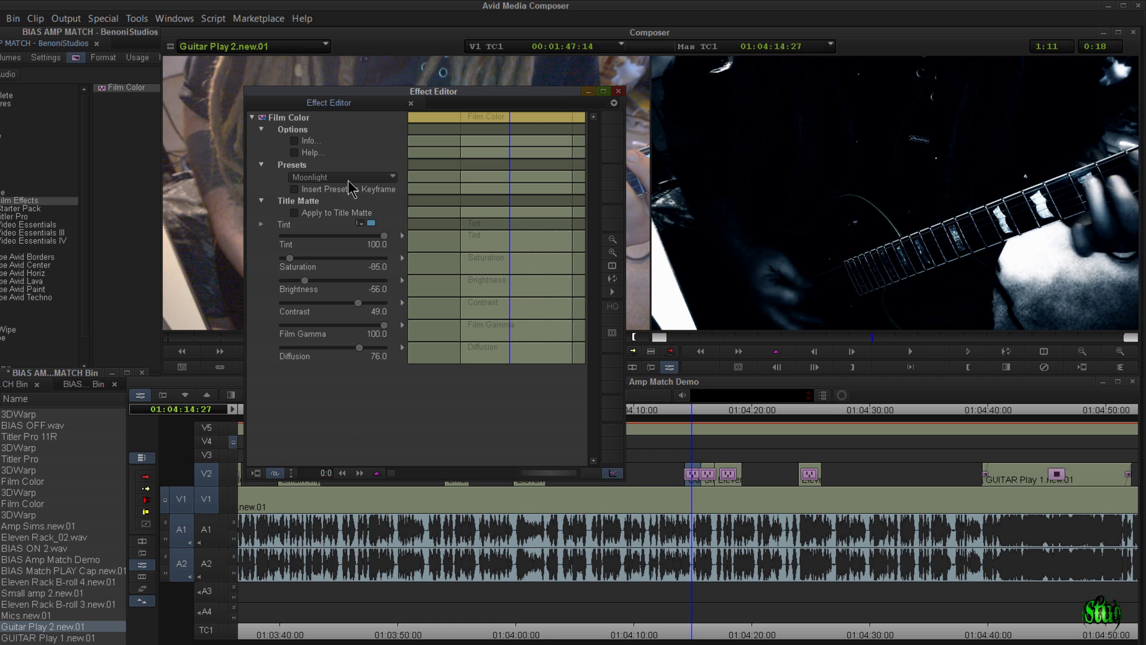
click(348, 180)
click(341, 314)
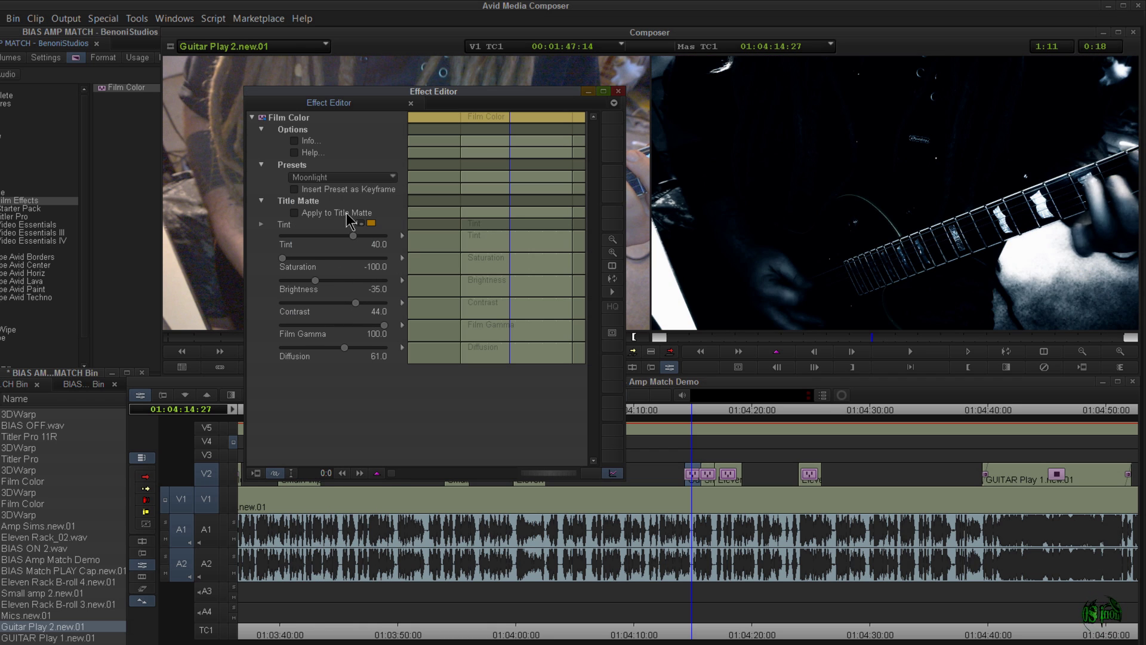
click(365, 180)
click(344, 397)
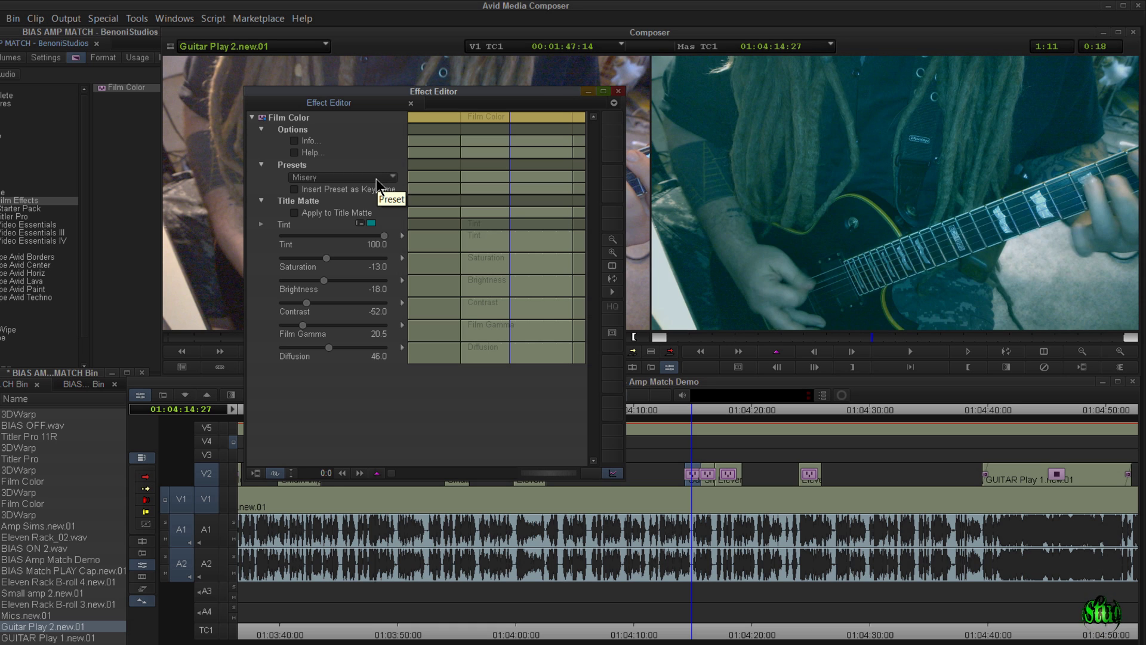
click(376, 178)
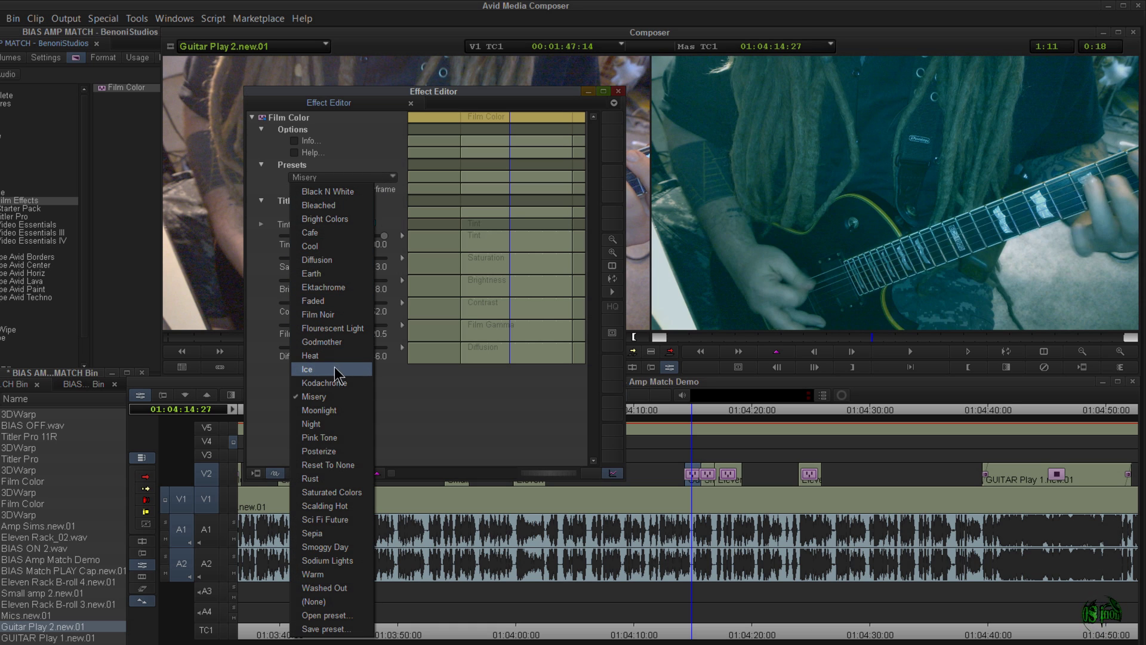
click(340, 382)
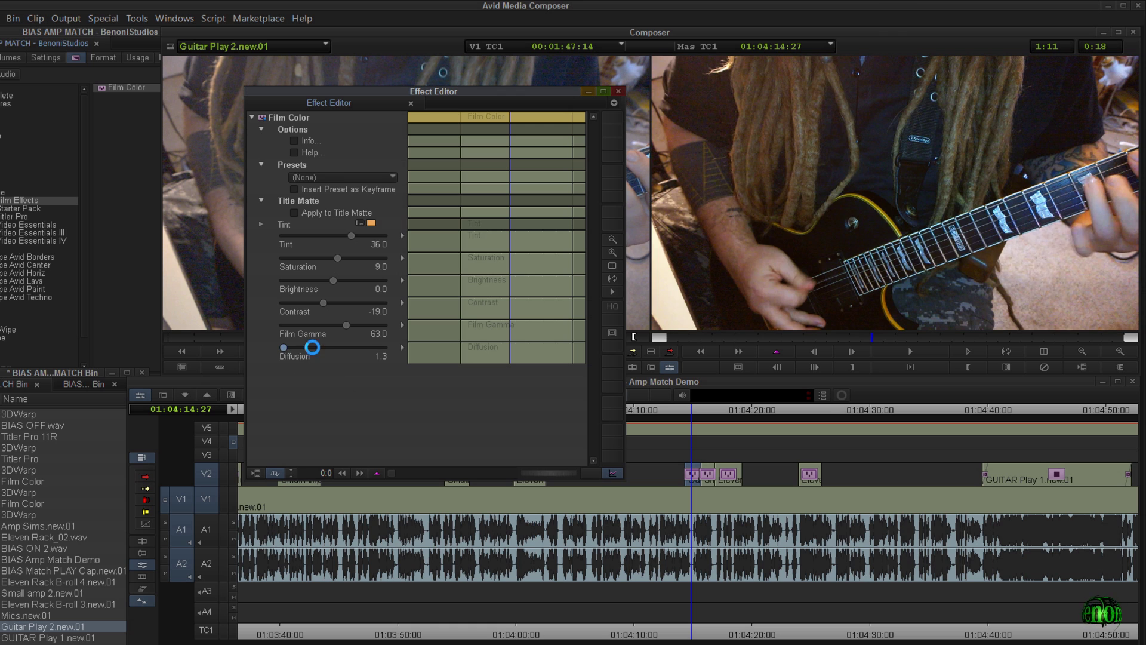
drag(312, 347, 308, 348)
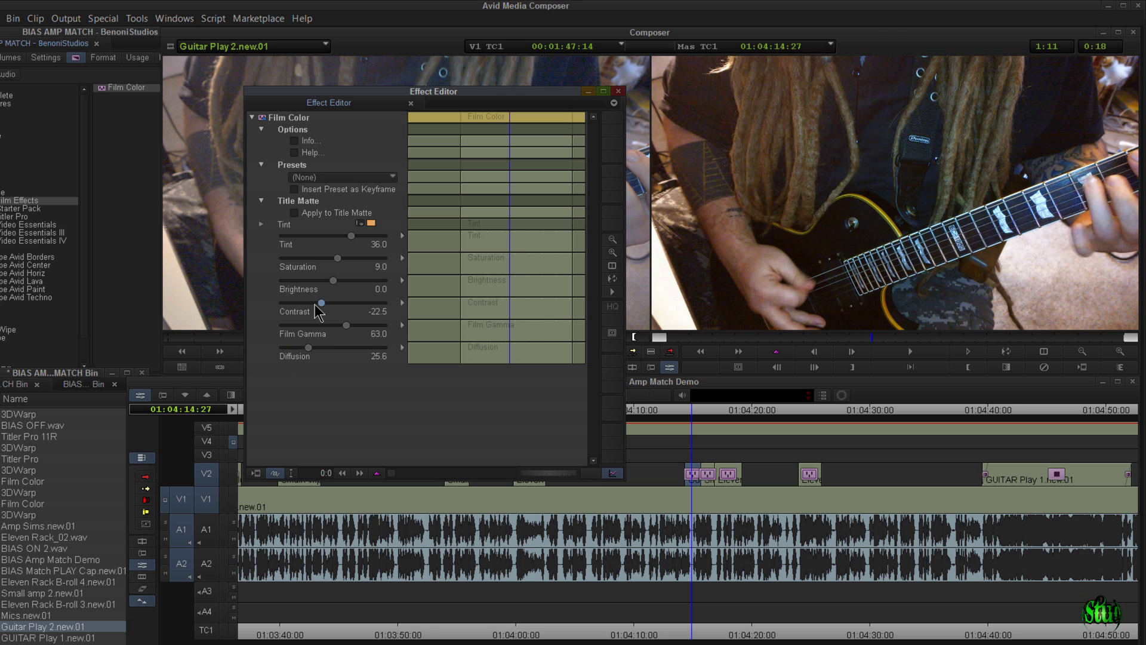
- Try Sci Fi Future and Sodium Lights, then apply Saturated Colors (Saturation 100, Contrast -100)
click(346, 177)
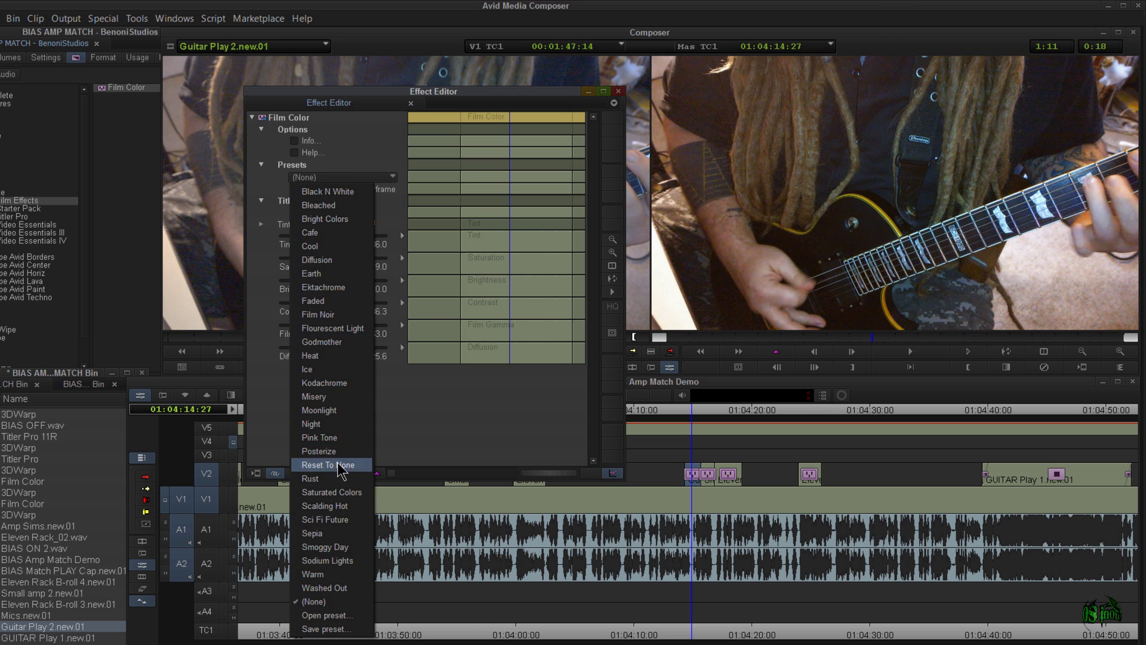
click(336, 520)
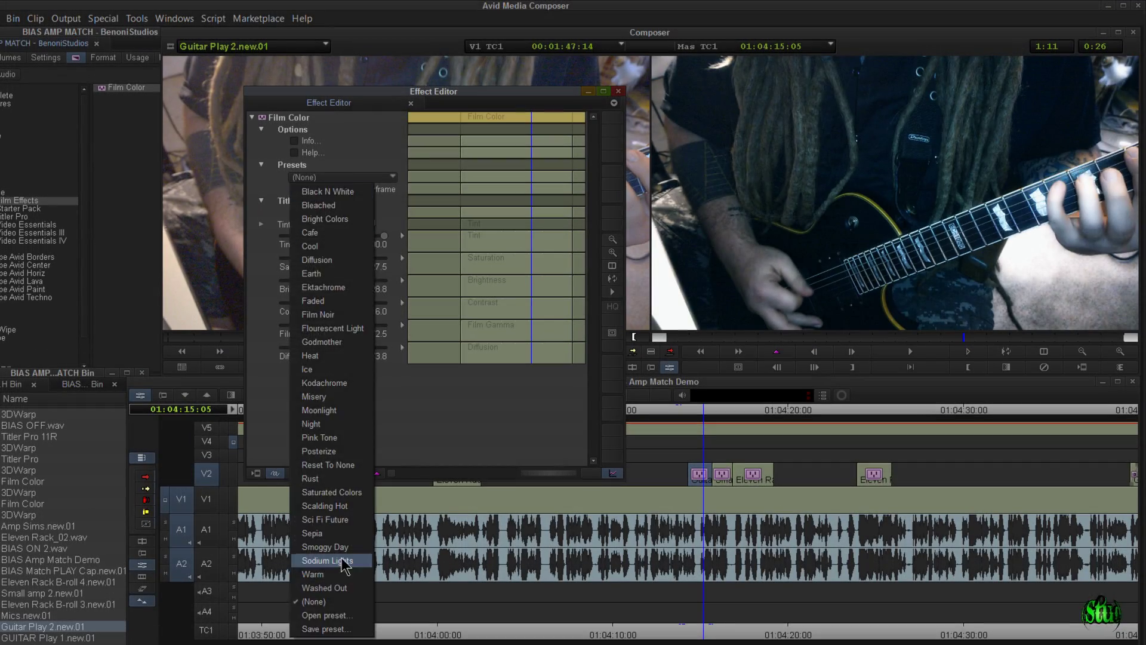
click(327, 560)
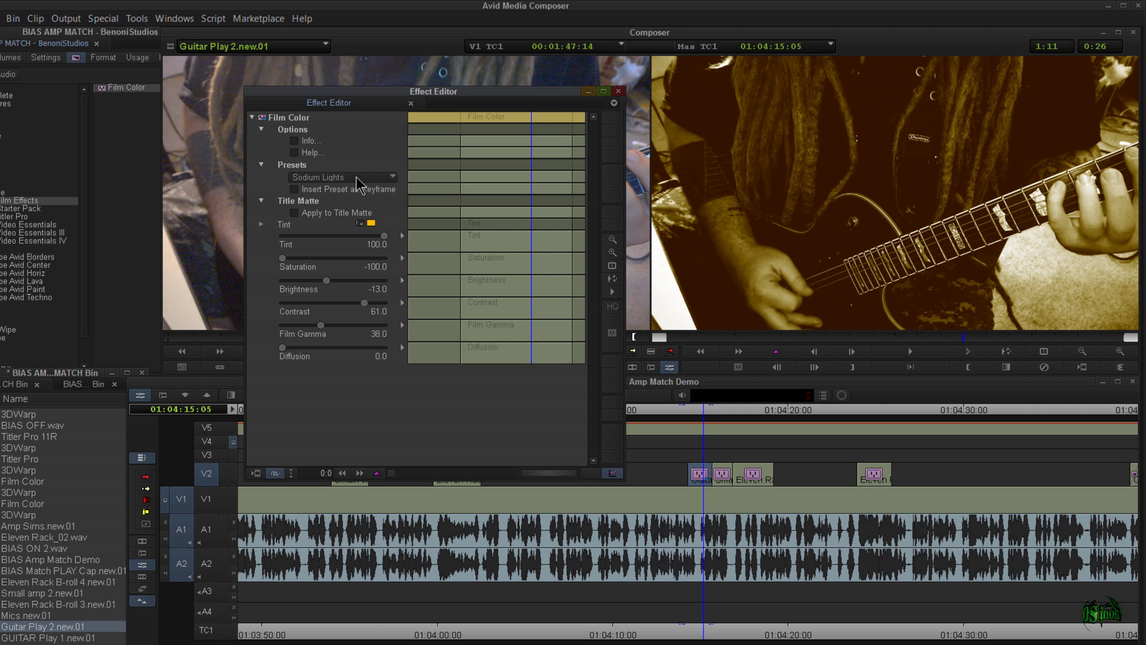
click(357, 178)
click(332, 492)
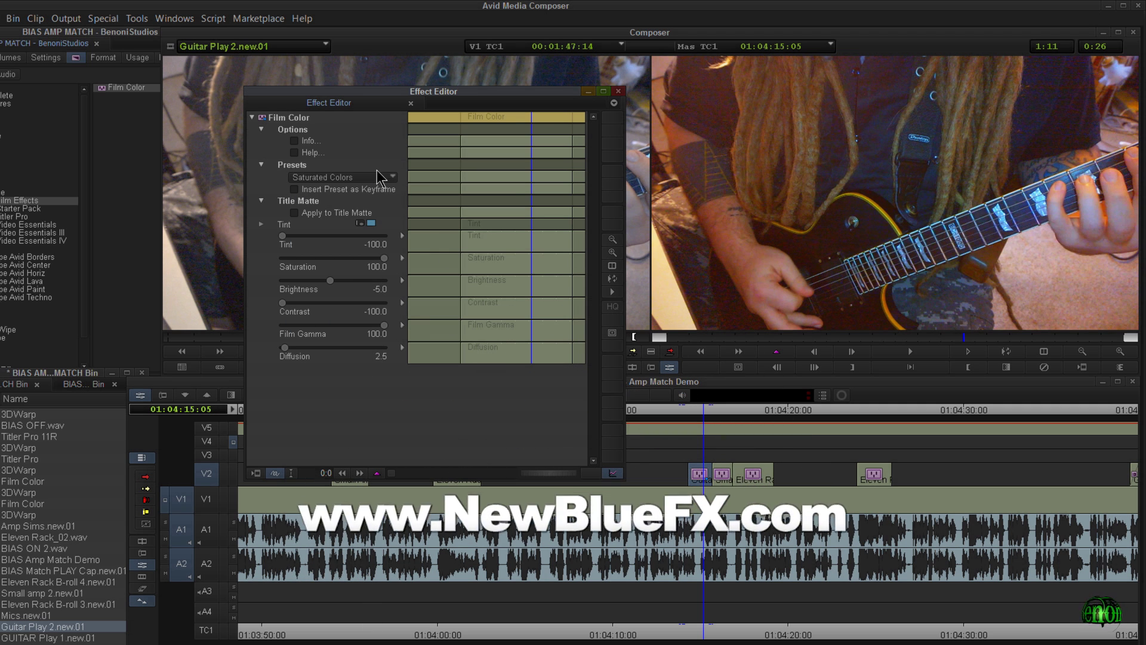
- Try Washed Out, Godmother and Heat, then settle on Ice (Tint -51, Saturation -31, Diffusion 56)
click(376, 177)
click(326, 588)
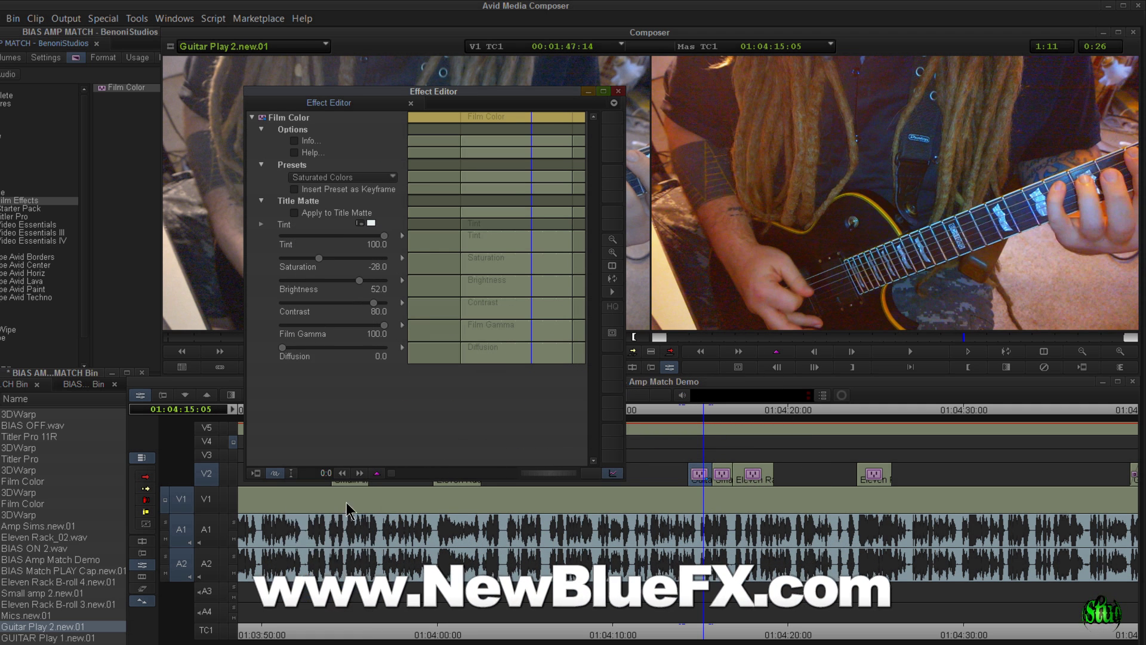
click(386, 179)
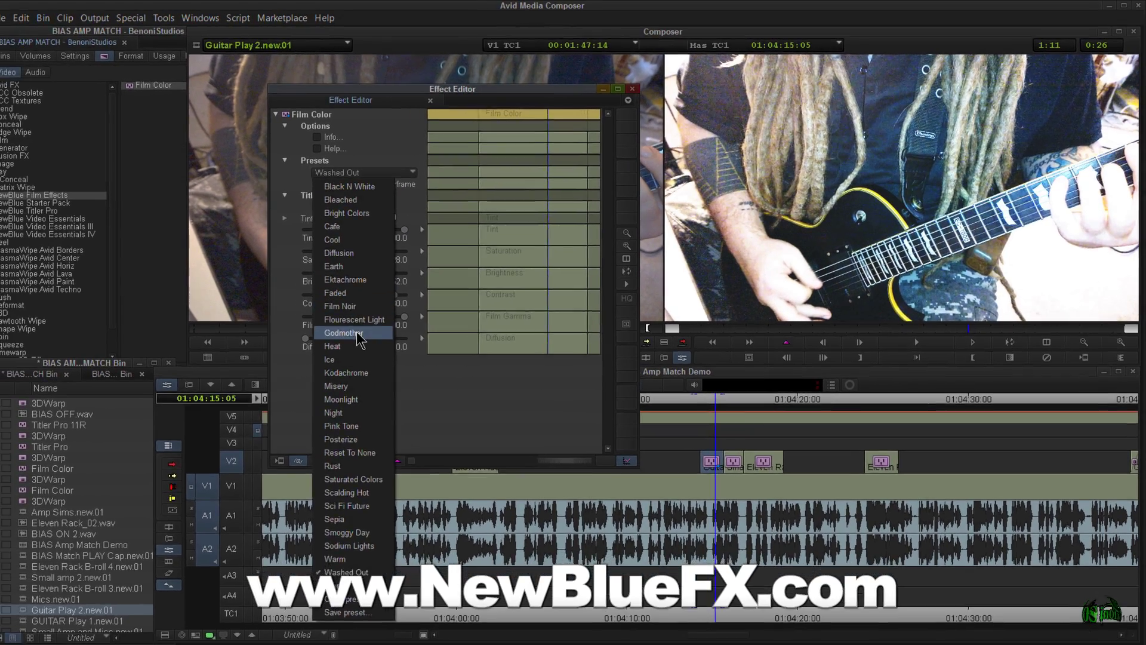
click(334, 491)
click(400, 174)
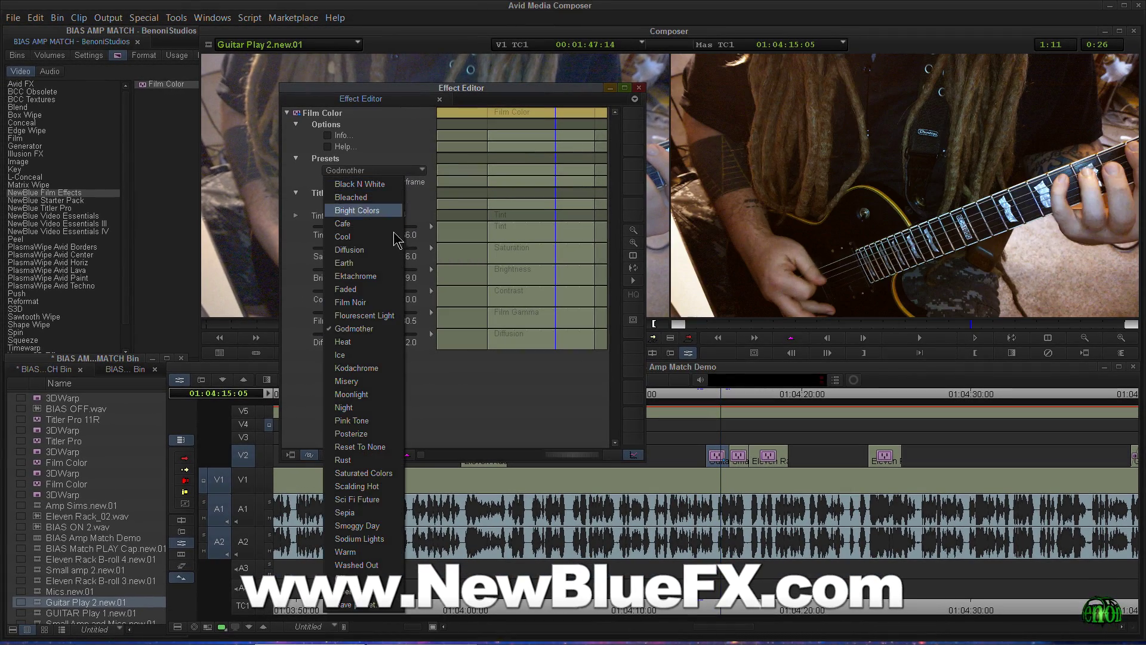
click(352, 409)
click(394, 171)
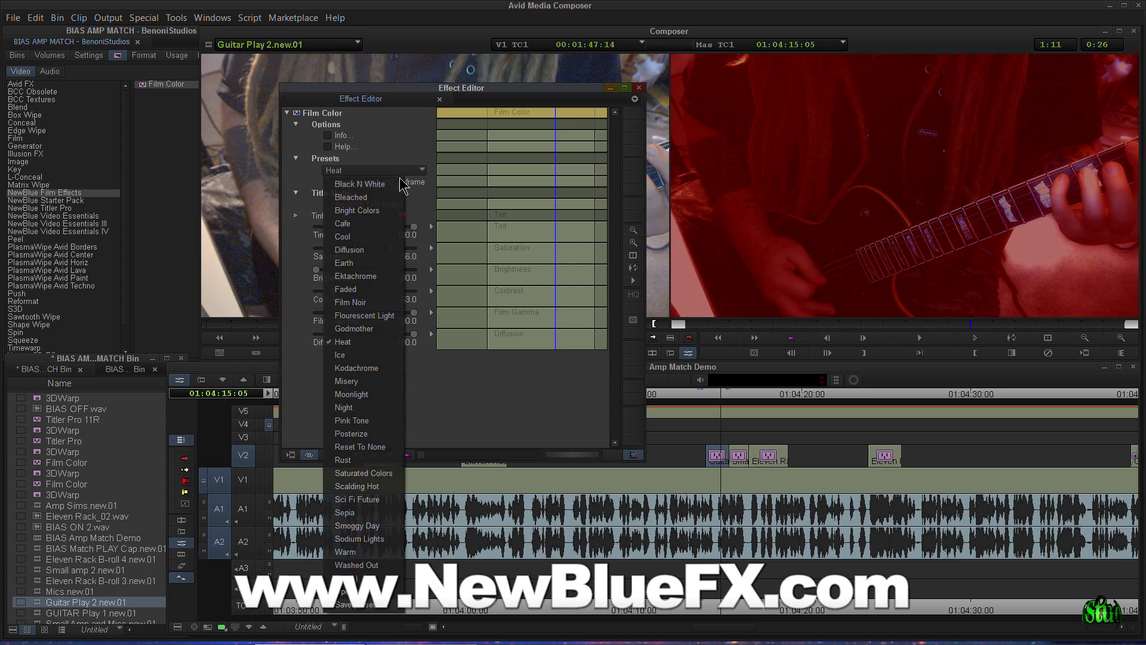
click(365, 357)
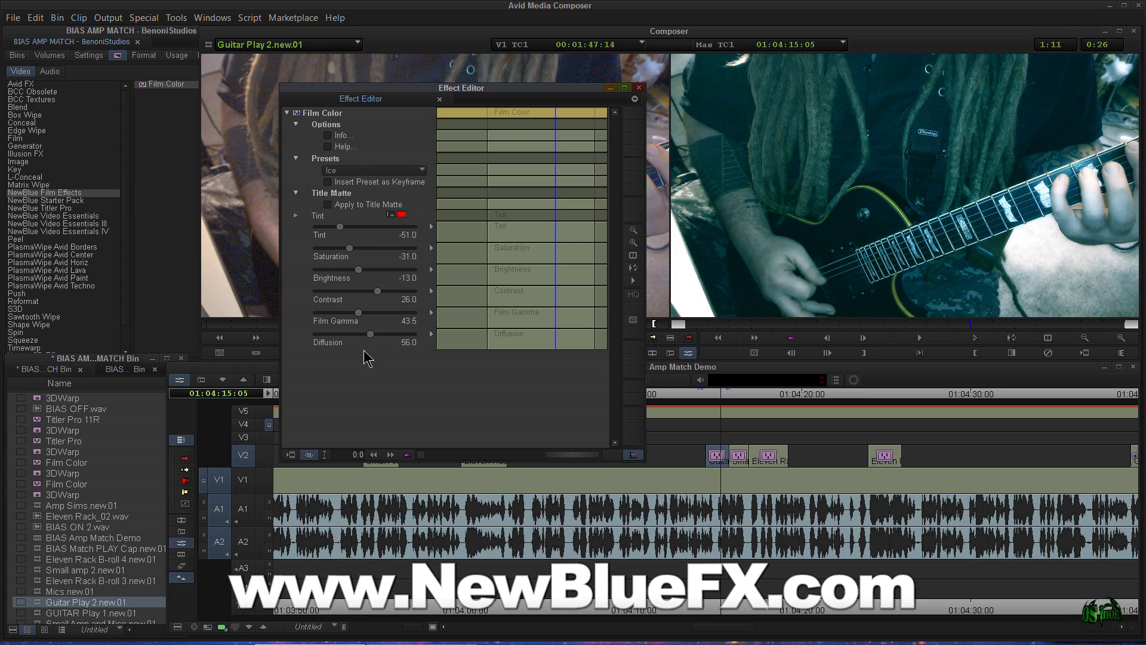